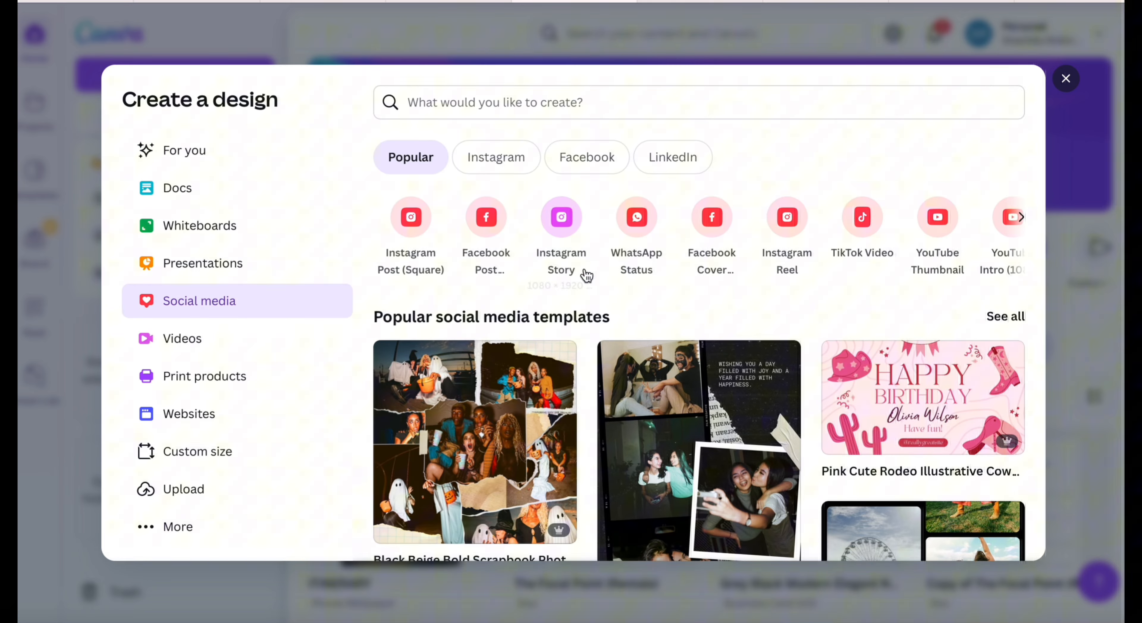
Create a blank square Instagram post design and search its elements for "arch".
{"action": "left_click", "coordinate": [415, 231]}
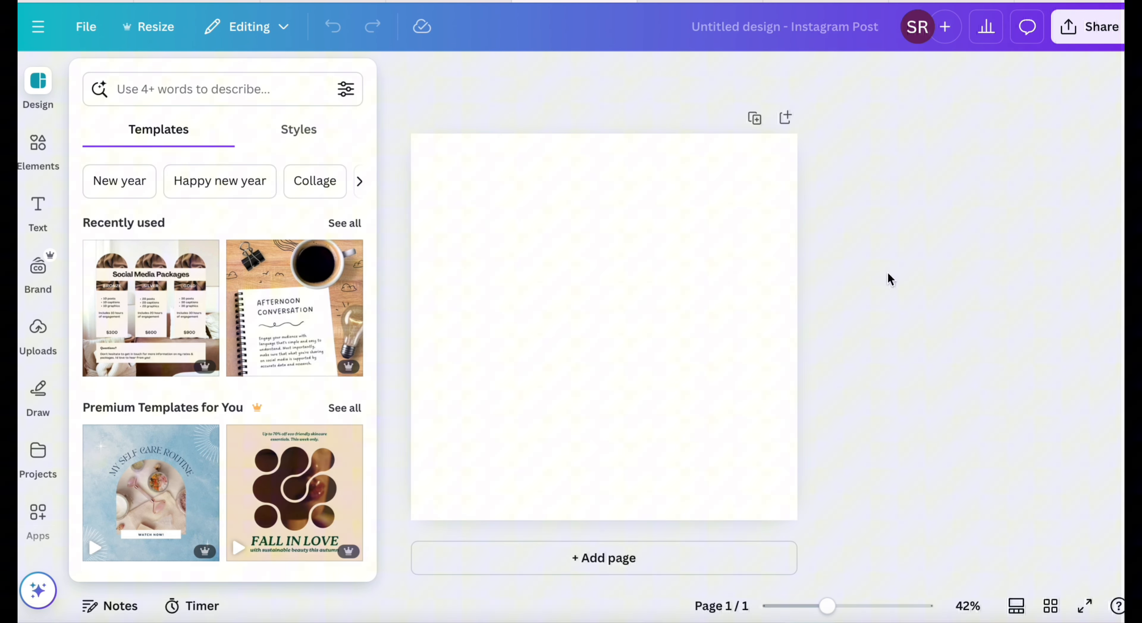
{"action": "left_click_drag", "start_coordinate": [829, 606], "coordinate": [839, 606]}
{"action": "left_click", "coordinate": [38, 143]}
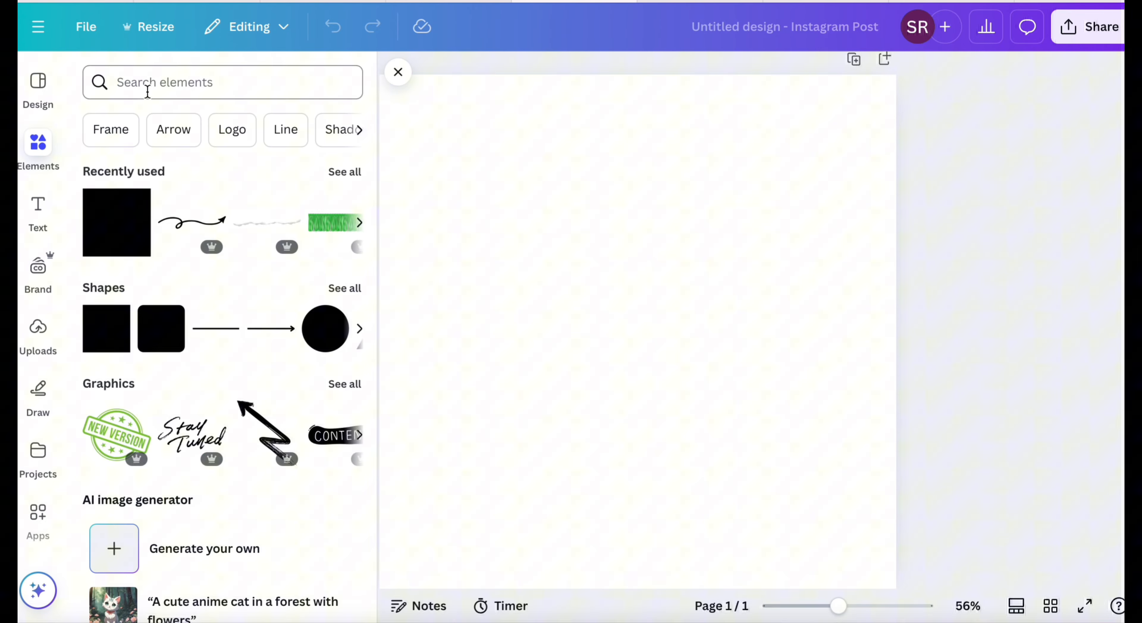
{"action": "left_click", "coordinate": [133, 81]}
{"action": "type", "text": "arch"}
{"action": "key", "text": "Return"}
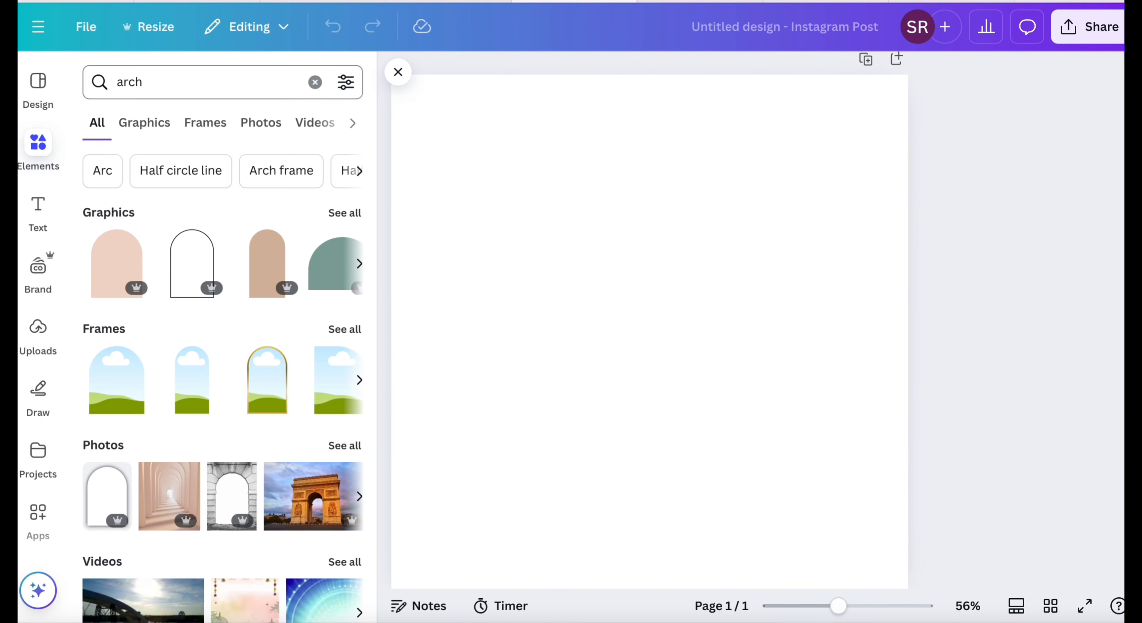
Add the solid tan, narrow arch from the full list of arch graphics to the page.
{"action": "left_click", "coordinate": [345, 212]}
{"action": "scroll", "coordinate": [276, 408], "scroll_direction": "down", "scroll_amount": 10}
{"action": "scroll", "coordinate": [275, 408], "scroll_direction": "up", "scroll_amount": 10}
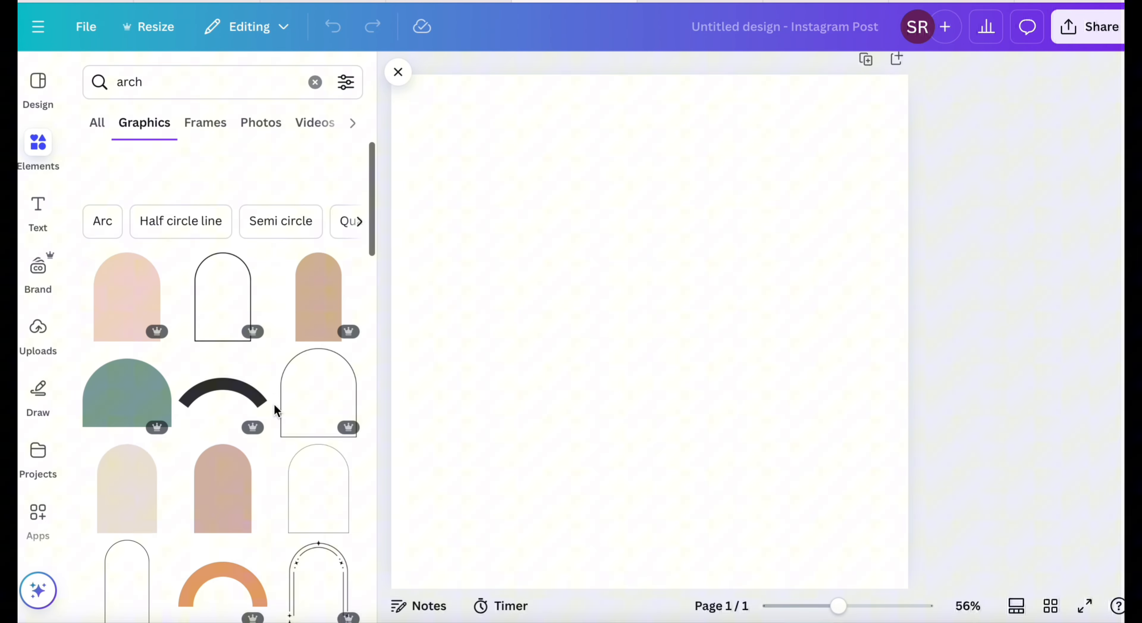
{"action": "scroll", "coordinate": [276, 408], "scroll_direction": "down", "scroll_amount": 1}
{"action": "left_click", "coordinate": [331, 259]}
Recolour the tan arch on the page to white.
{"action": "left_click", "coordinate": [616, 75]}
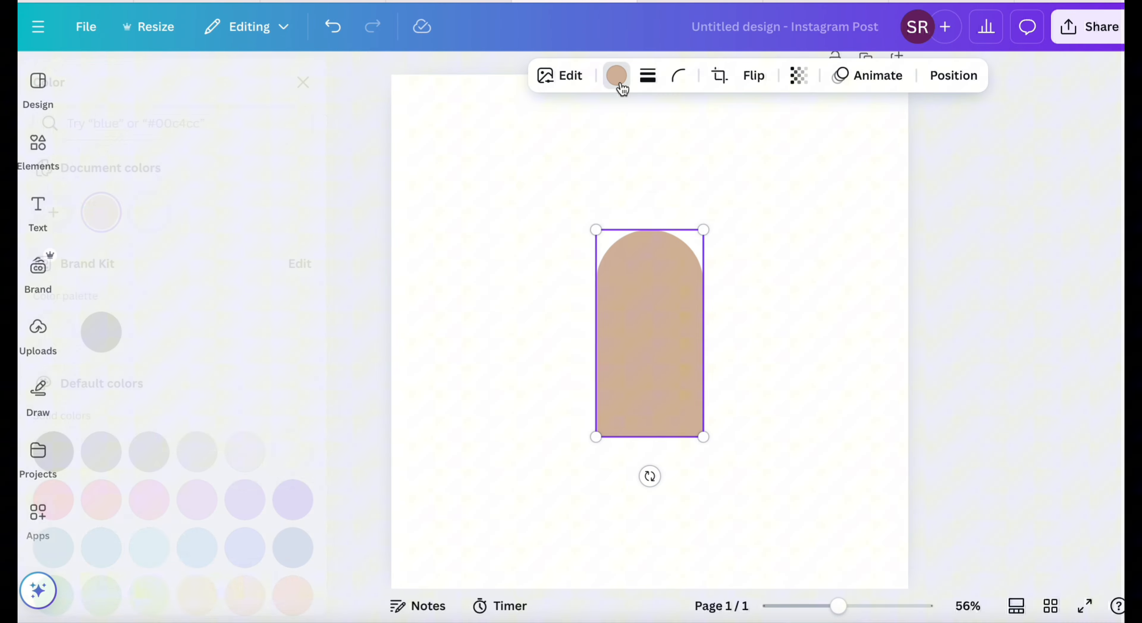
{"action": "left_click", "coordinate": [199, 212]}
{"action": "left_click", "coordinate": [822, 326]}
{"action": "left_click", "coordinate": [999, 303]}
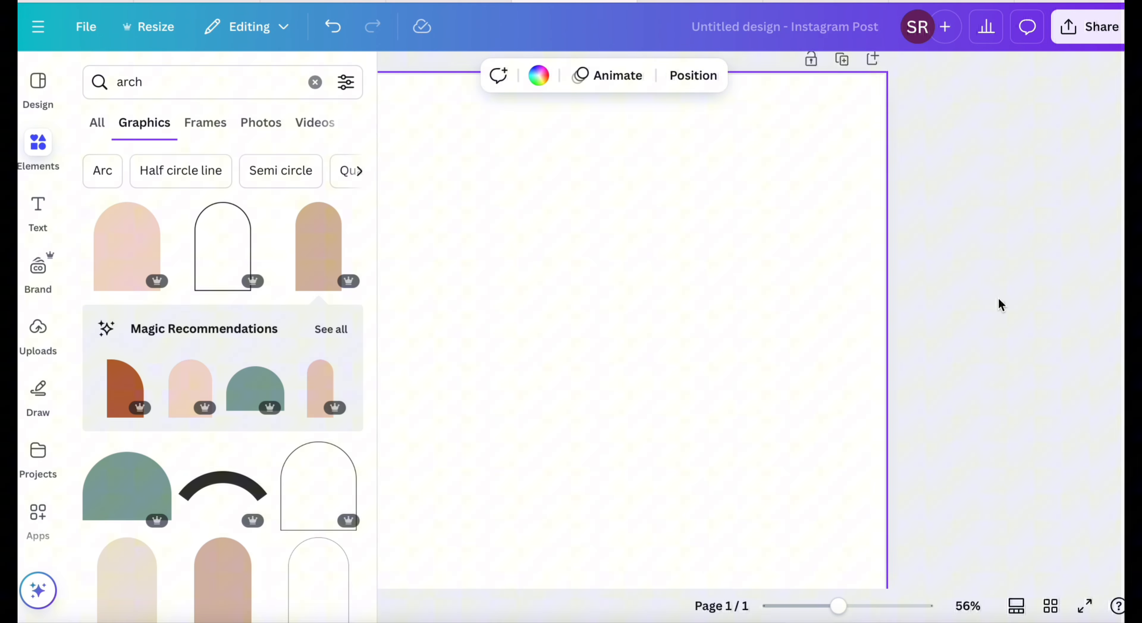
Apply the Glow shadow effect to the white arch and move it toward the page's upper left.
{"action": "left_click", "coordinate": [644, 292]}
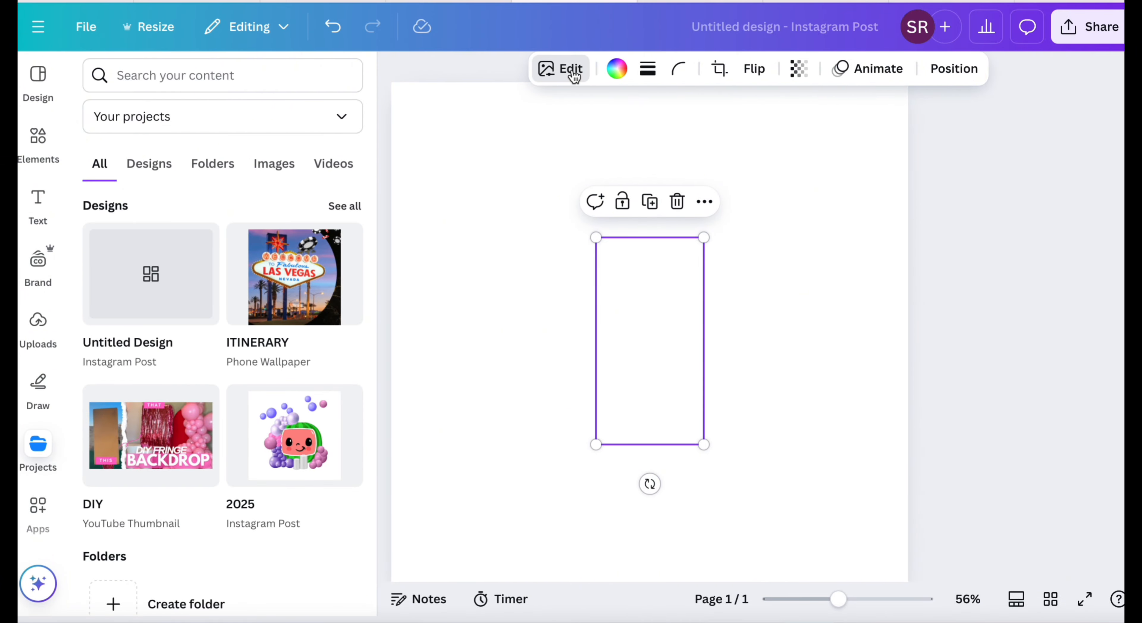
{"action": "left_click", "coordinate": [571, 70]}
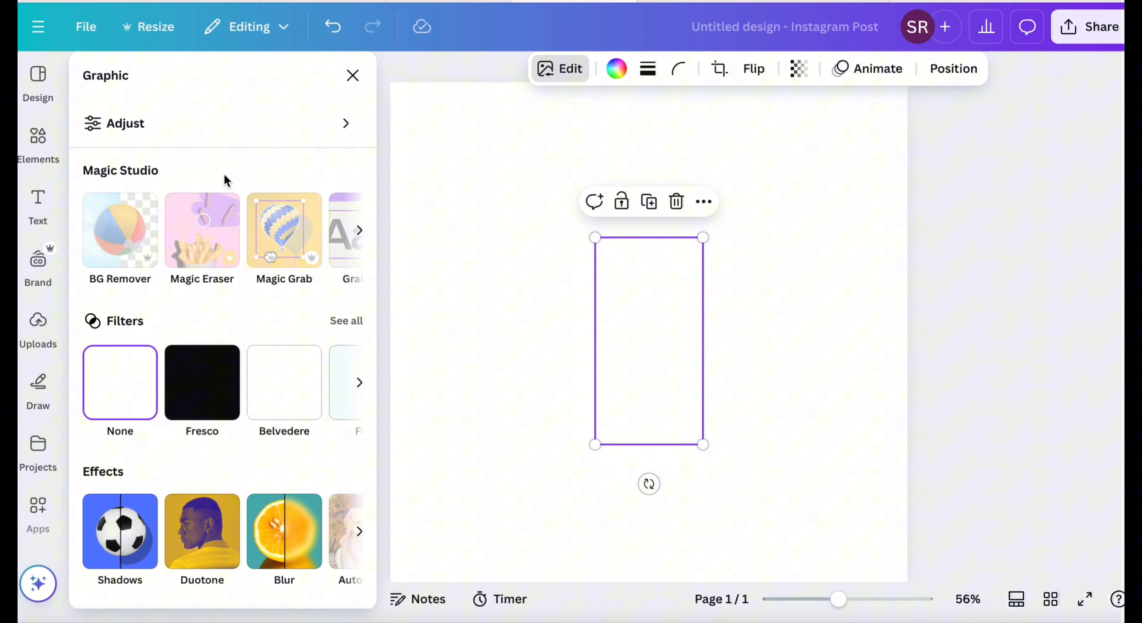
{"action": "left_click", "coordinate": [358, 232]}
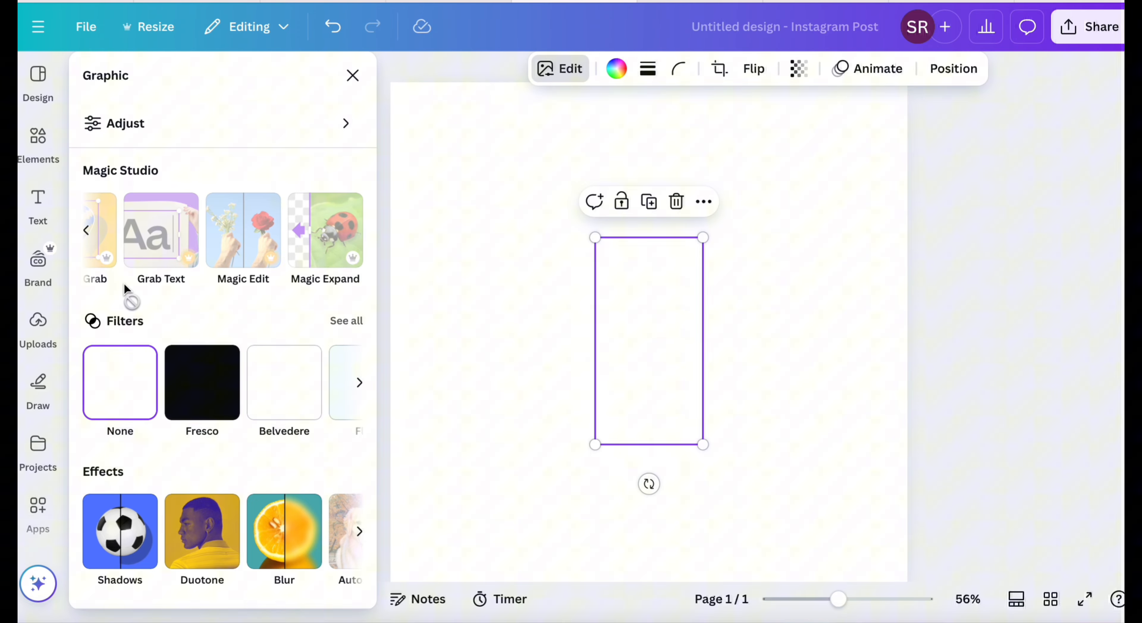
{"action": "scroll", "coordinate": [193, 396], "scroll_direction": "down", "scroll_amount": 2}
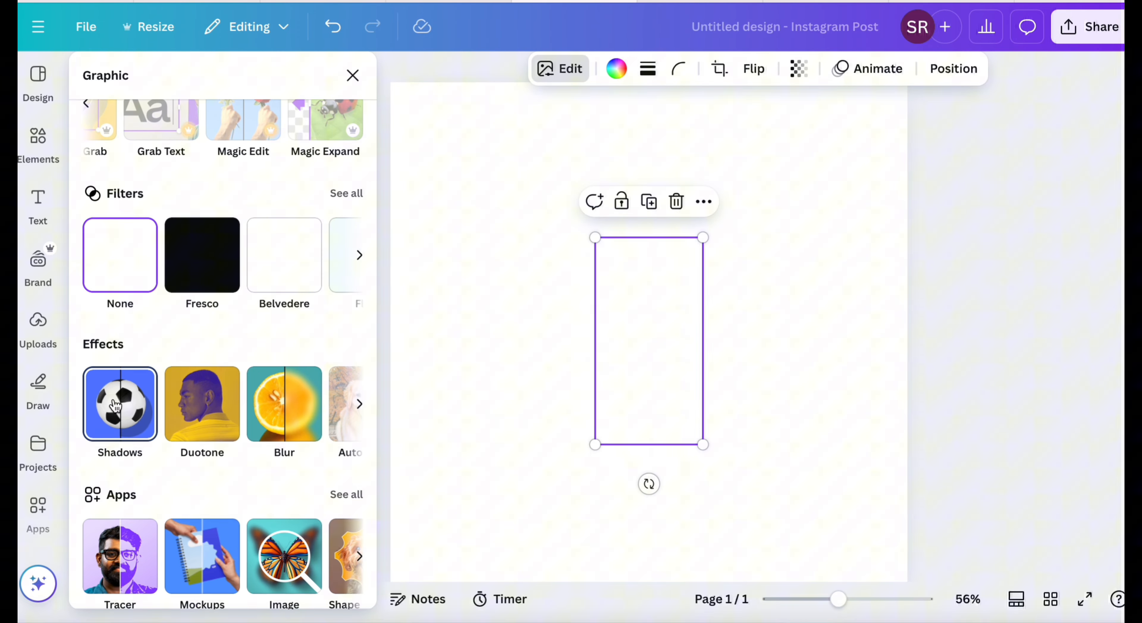
{"action": "left_click", "coordinate": [116, 403]}
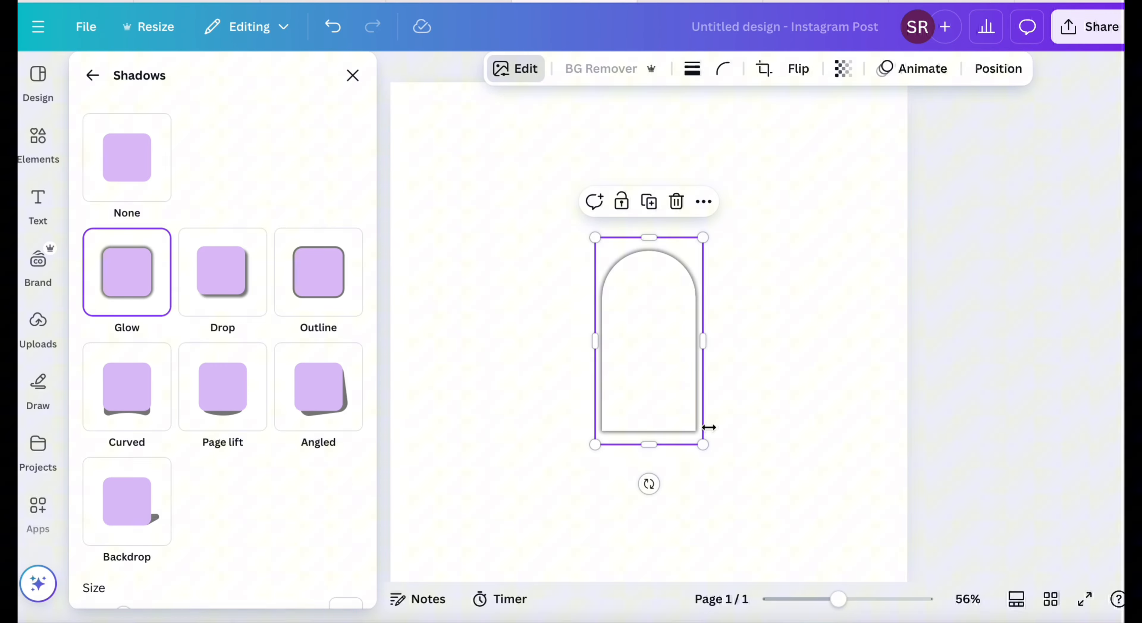
{"action": "left_click", "coordinate": [767, 266]}
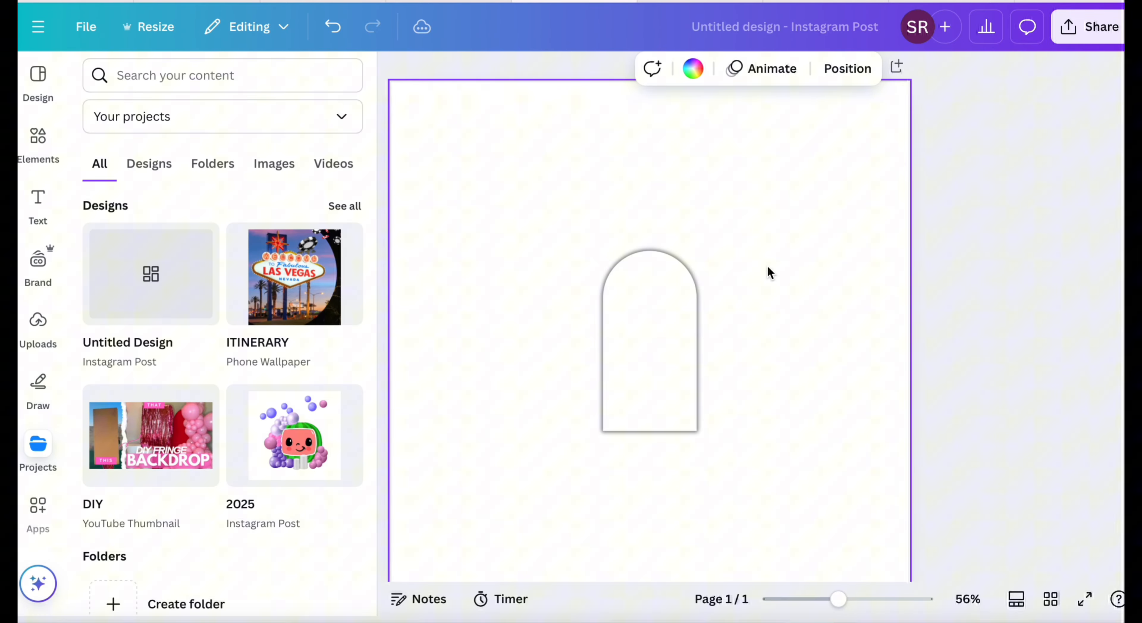
{"action": "left_click_drag", "start_coordinate": [688, 380], "coordinate": [602, 331]}
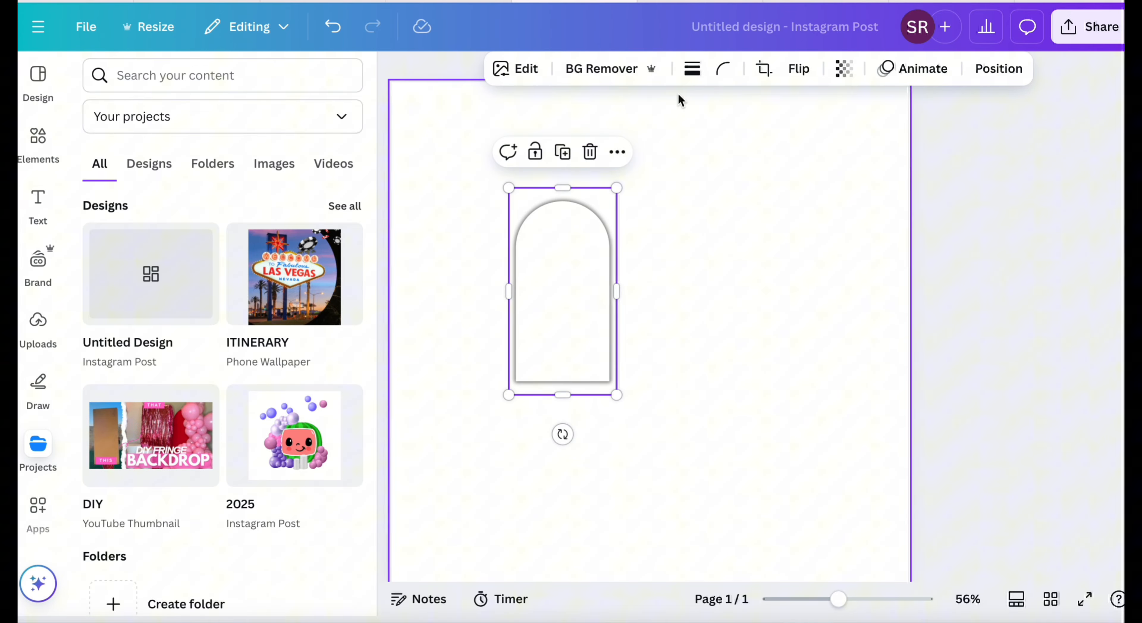
{"action": "left_click", "coordinate": [734, 309]}
Add another tan arch graphic and place it to the right of the white arch.
{"action": "left_click", "coordinate": [38, 135]}
{"action": "left_click", "coordinate": [312, 247]}
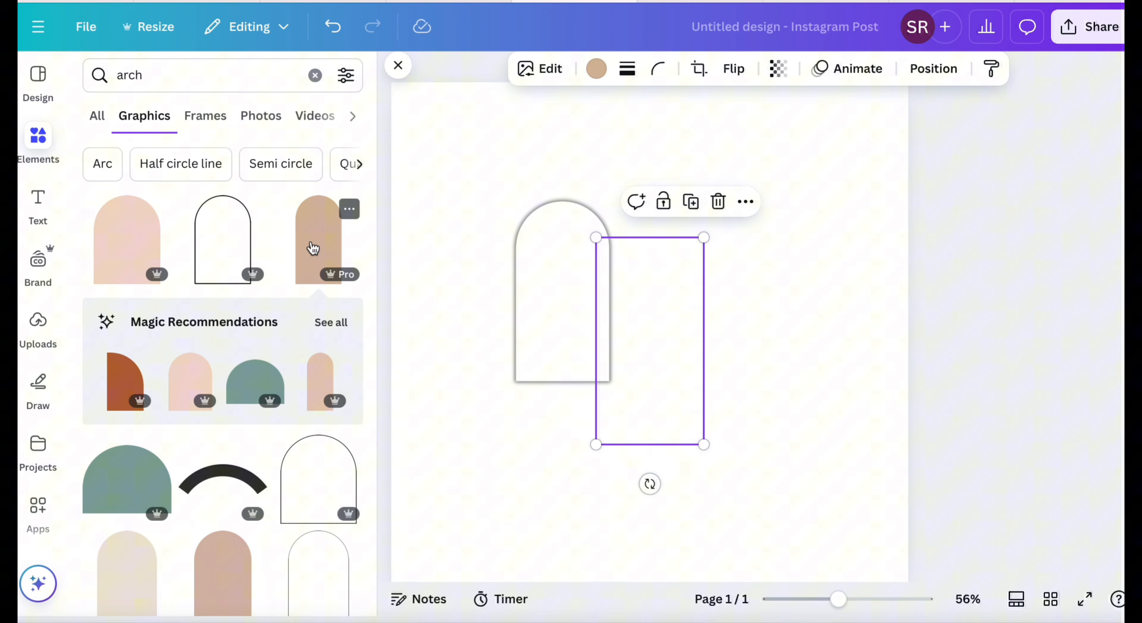
{"action": "left_click_drag", "start_coordinate": [637, 361], "coordinate": [733, 327]}
{"action": "left_click", "coordinate": [622, 487]}
{"action": "left_click", "coordinate": [741, 319]}
Apply the Glow shadow effect to the tan arch.
{"action": "left_click", "coordinate": [540, 68]}
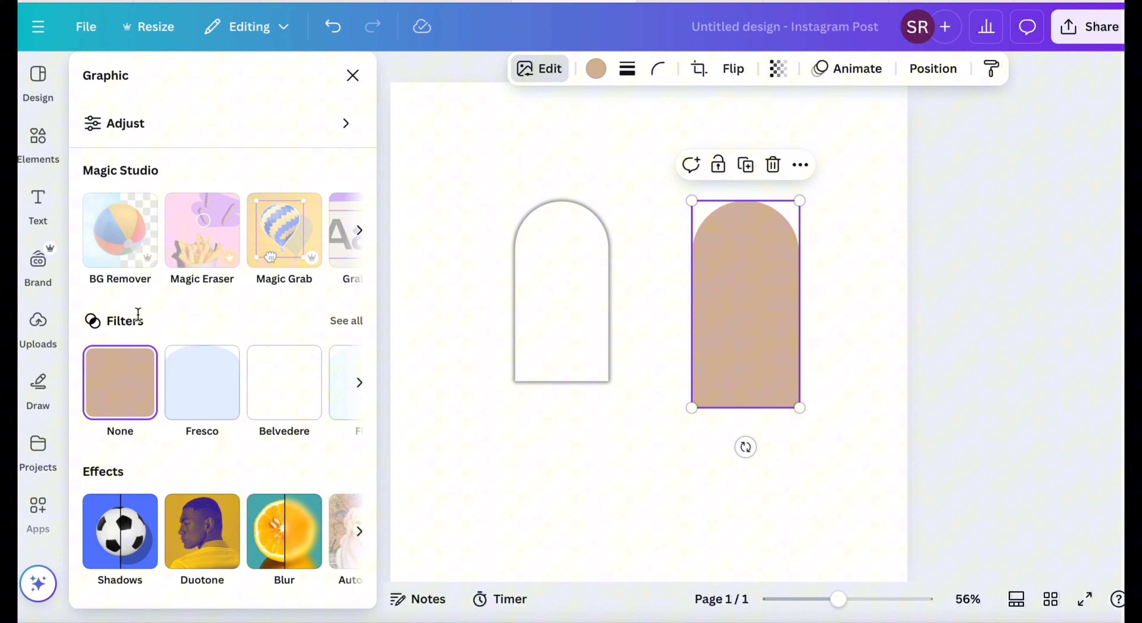
{"action": "left_click", "coordinate": [128, 525]}
{"action": "left_click", "coordinate": [127, 286]}
{"action": "left_click", "coordinate": [724, 467]}
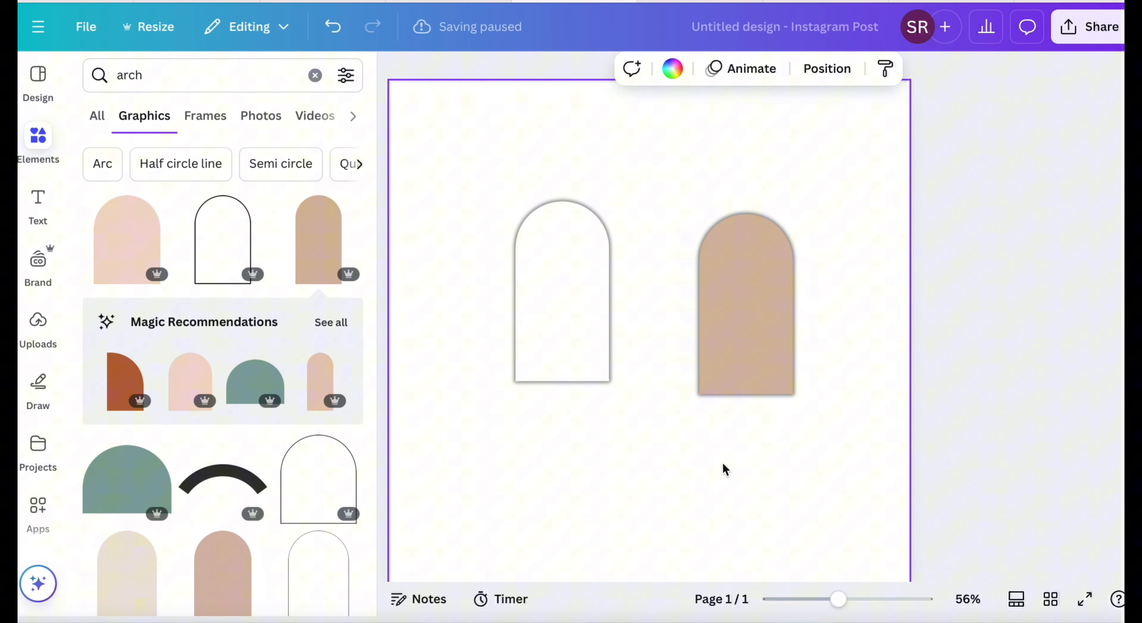
Shift the tan arch slightly and delete it from the page.
{"action": "left_click_drag", "start_coordinate": [749, 329], "coordinate": [787, 357]}
{"action": "left_click", "coordinate": [809, 194]}
{"action": "left_click", "coordinate": [1093, 207]}
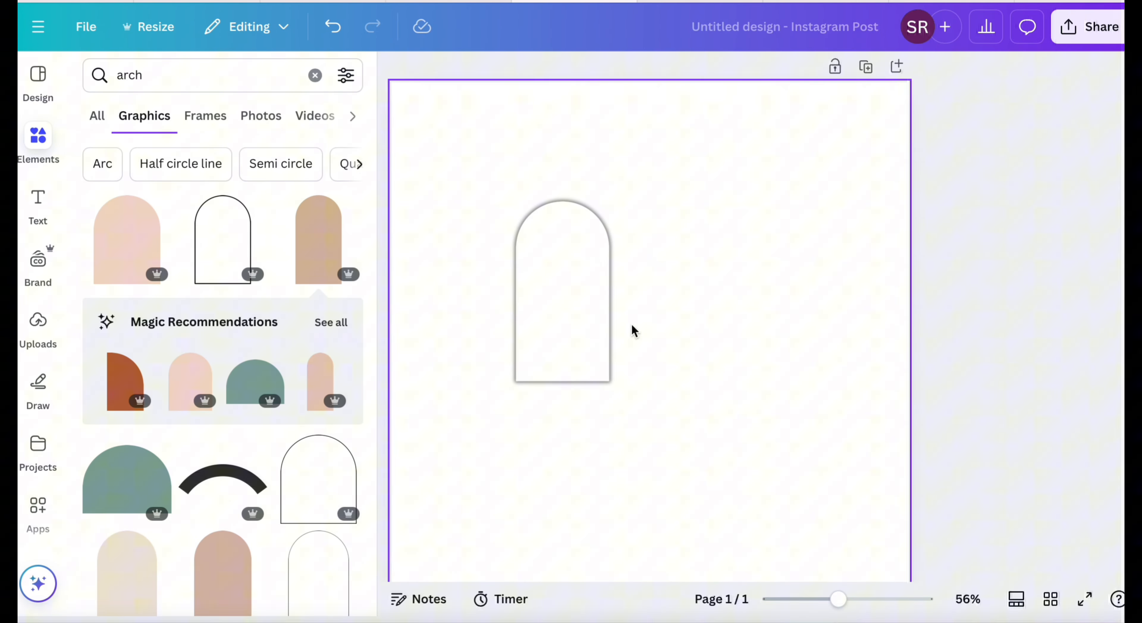
Enlarge the white arch and shift it toward the centre of the page.
{"action": "left_click", "coordinate": [594, 335]}
{"action": "left_click_drag", "start_coordinate": [617, 394], "coordinate": [696, 434]}
{"action": "left_click_drag", "start_coordinate": [594, 380], "coordinate": [619, 393]}
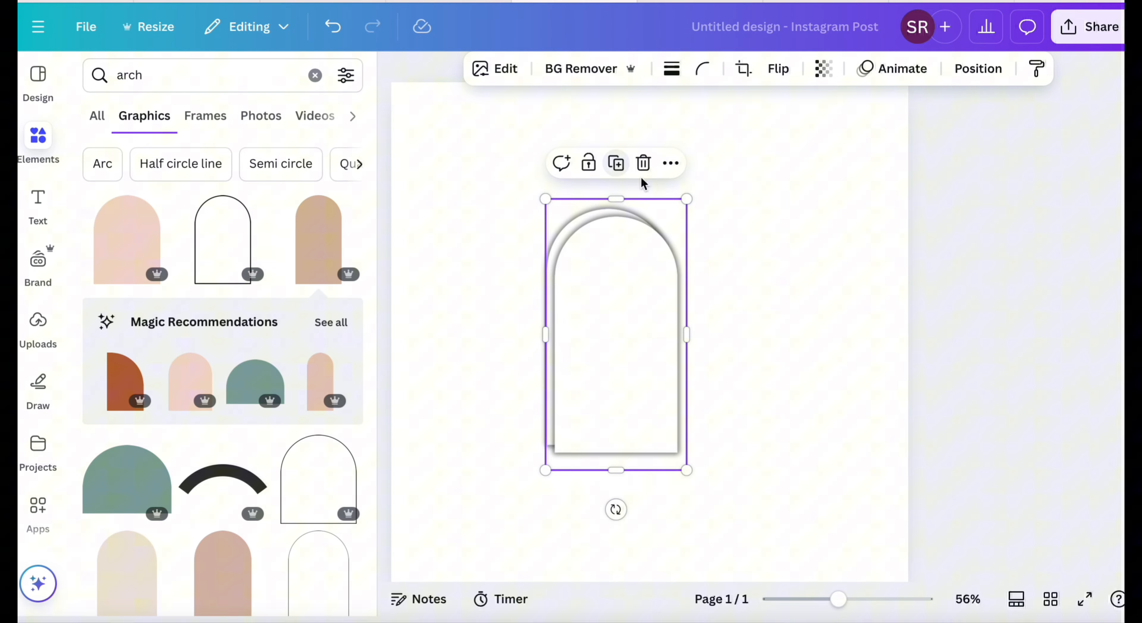
Place a smaller duplicate of the arch, about 229 × 440 px, behind the large arch's right side.
{"action": "left_click", "coordinate": [616, 160]}
{"action": "left_click_drag", "start_coordinate": [761, 462], "coordinate": [734, 400]}
{"action": "left_click_drag", "start_coordinate": [688, 287], "coordinate": [700, 366]}
{"action": "left_click", "coordinate": [977, 68]}
{"action": "left_click", "coordinate": [327, 182]}
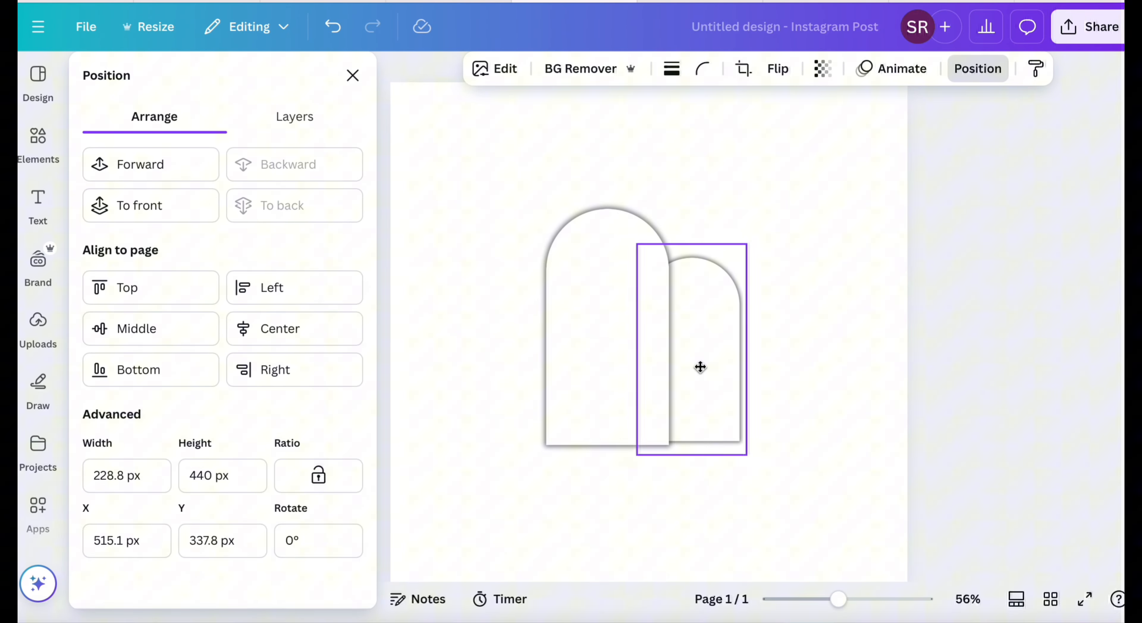
{"action": "left_click", "coordinate": [862, 340]}
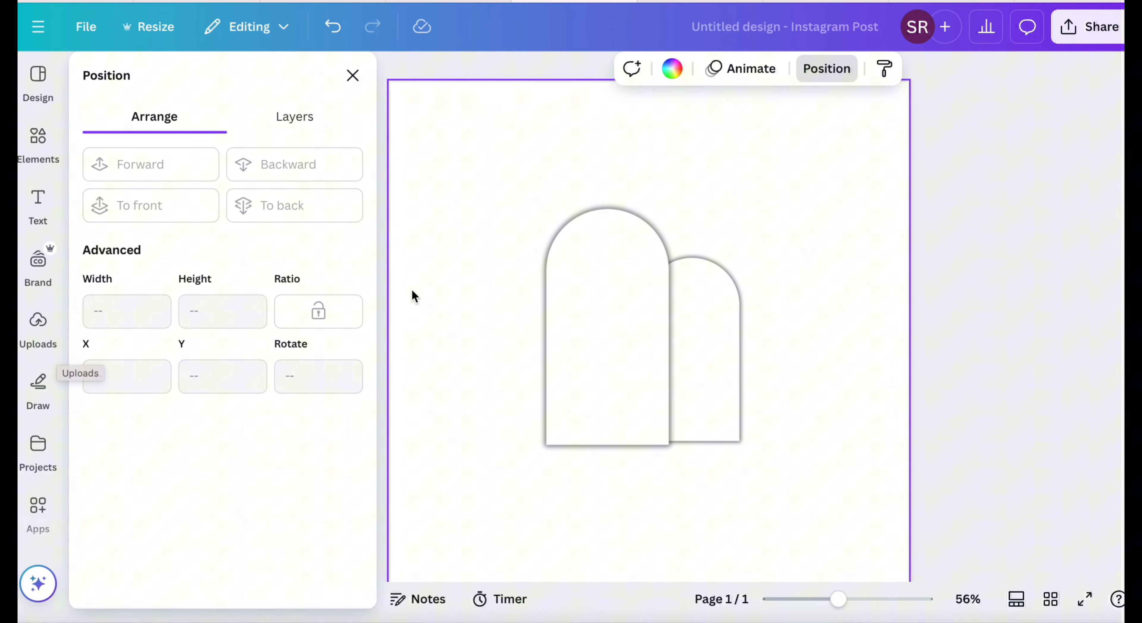
Add the uploaded grey balloon cluster image and move it over the right side of the arches.
{"action": "left_click", "coordinate": [38, 326]}
{"action": "scroll", "coordinate": [155, 448], "scroll_direction": "down", "scroll_amount": 6}
{"action": "scroll", "coordinate": [158, 451], "scroll_direction": "down", "scroll_amount": 2}
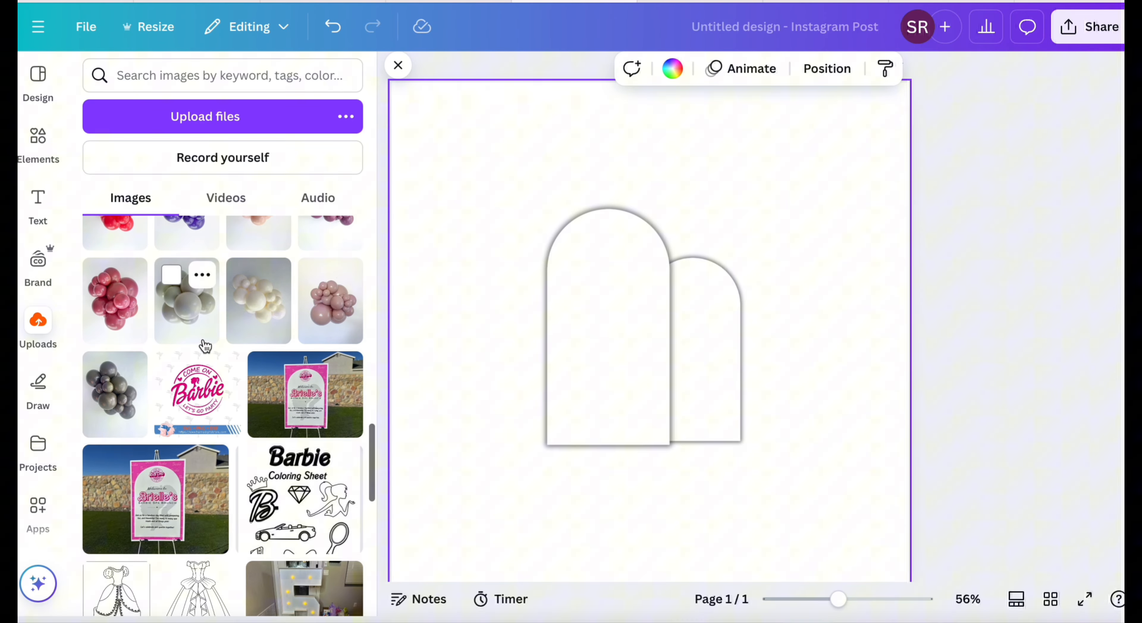
{"action": "left_click", "coordinate": [201, 332]}
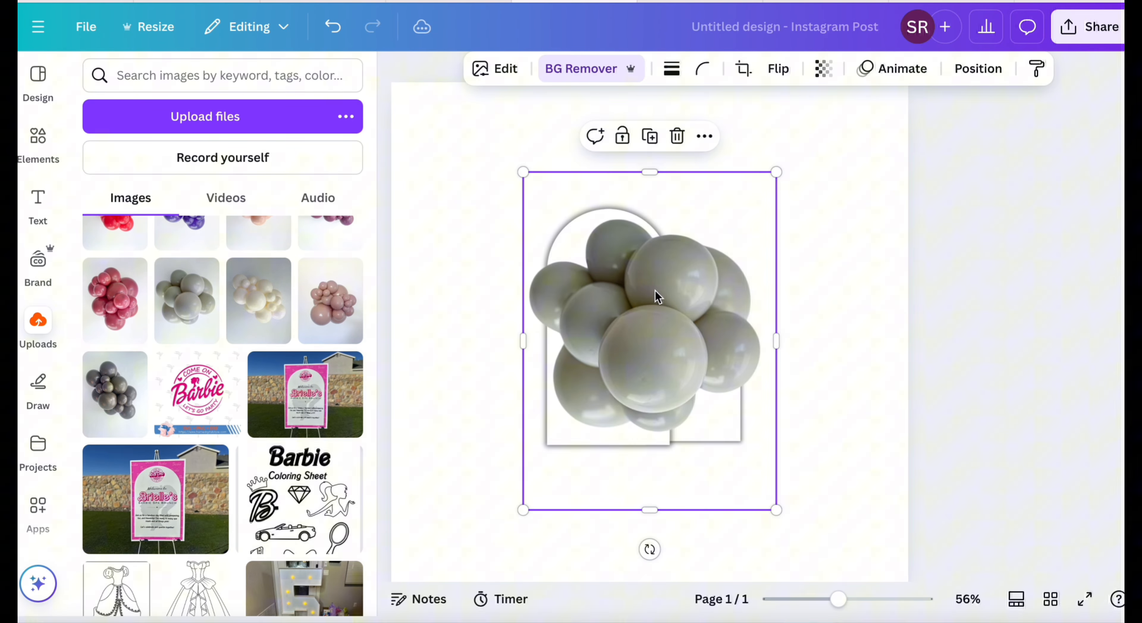
{"action": "left_click_drag", "start_coordinate": [655, 293], "coordinate": [753, 256]}
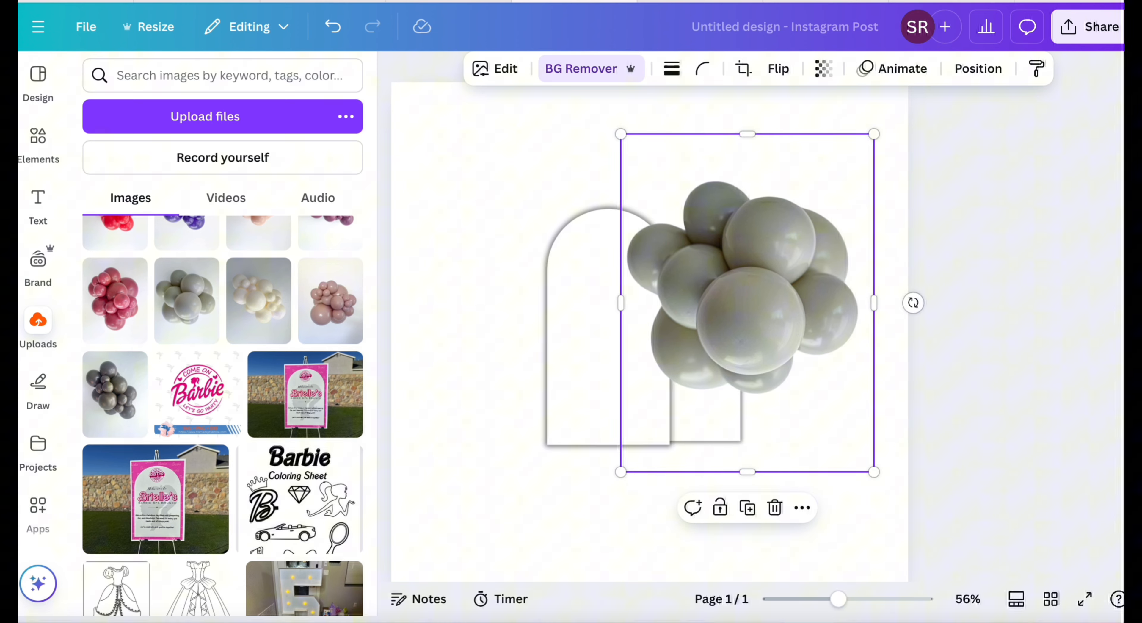
Search for Tuftex balloons in a new browser tab and open the Tuftex site's Colors & Sizes page.
{"action": "key", "text": "super+t"}
{"action": "type", "text": "tuft"}
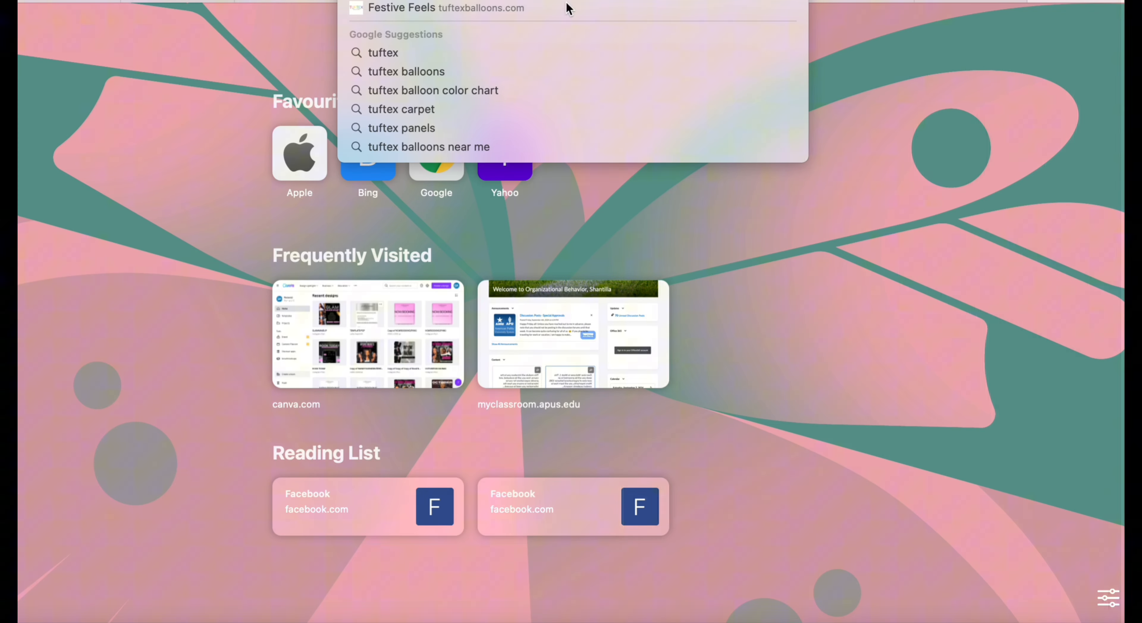
{"action": "left_click", "coordinate": [457, 73]}
{"action": "left_click", "coordinate": [280, 240]}
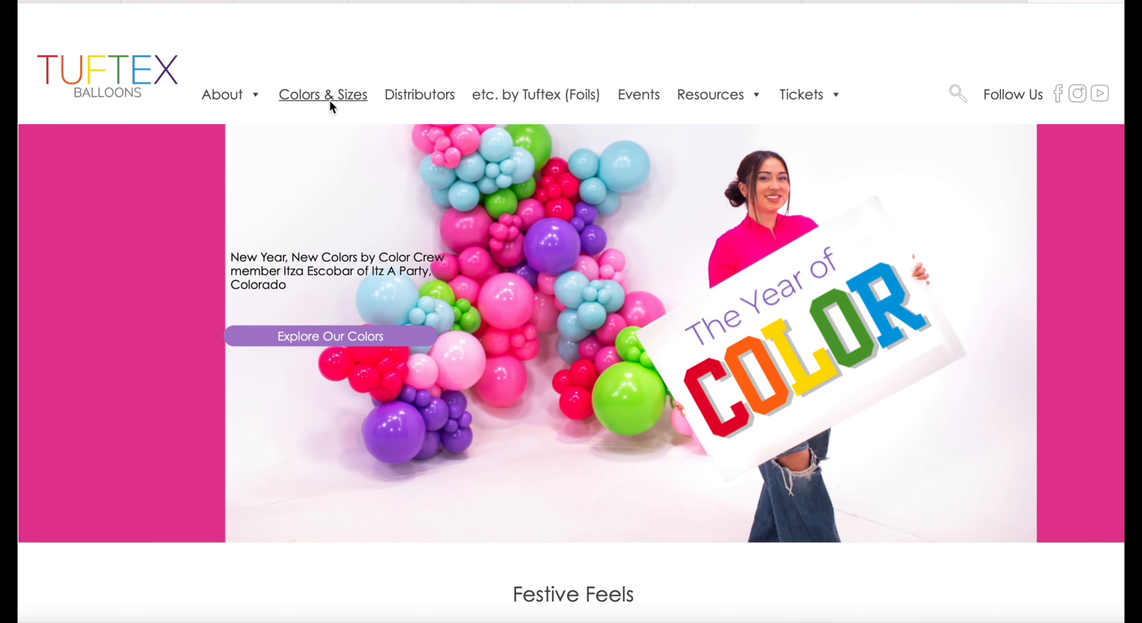
{"action": "left_click", "coordinate": [330, 100]}
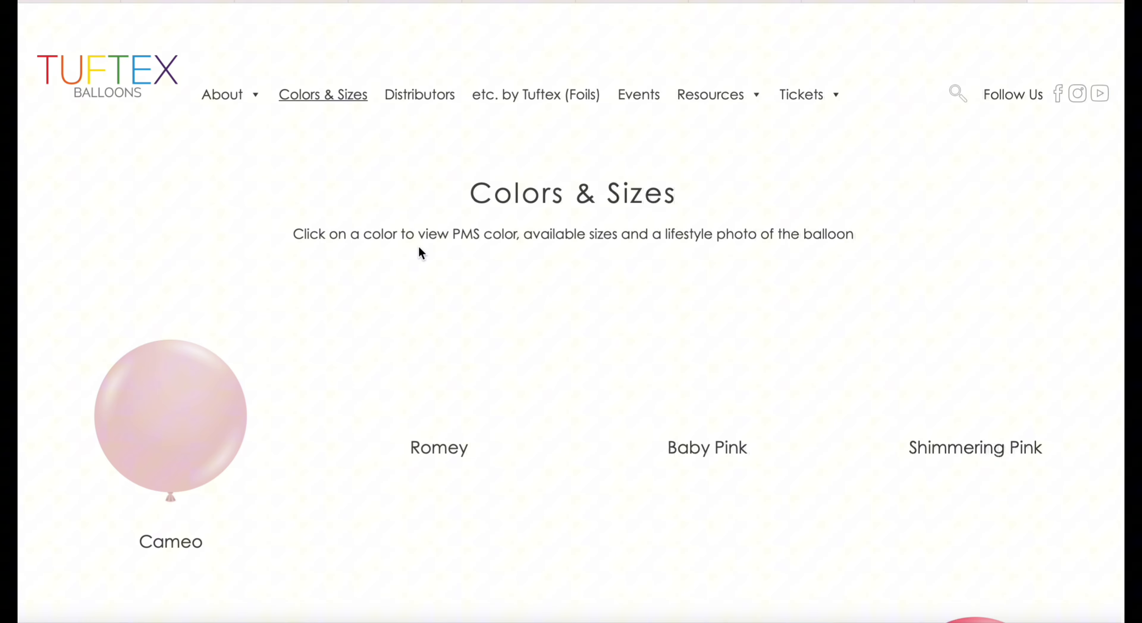
Save the photo of the Pink balloon cluster to Downloads and close its preview.
{"action": "scroll", "coordinate": [446, 326], "scroll_direction": "down", "scroll_amount": 10}
{"action": "scroll", "coordinate": [448, 329], "scroll_direction": "up", "scroll_amount": 4}
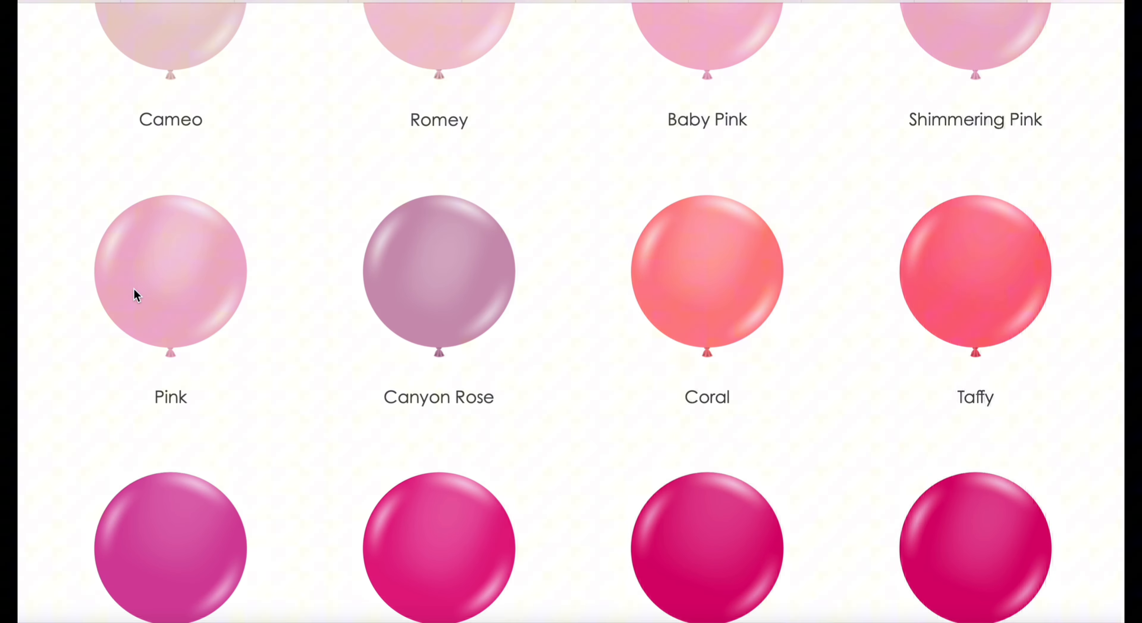
{"action": "left_click", "coordinate": [136, 295]}
{"action": "right_click", "coordinate": [599, 298]}
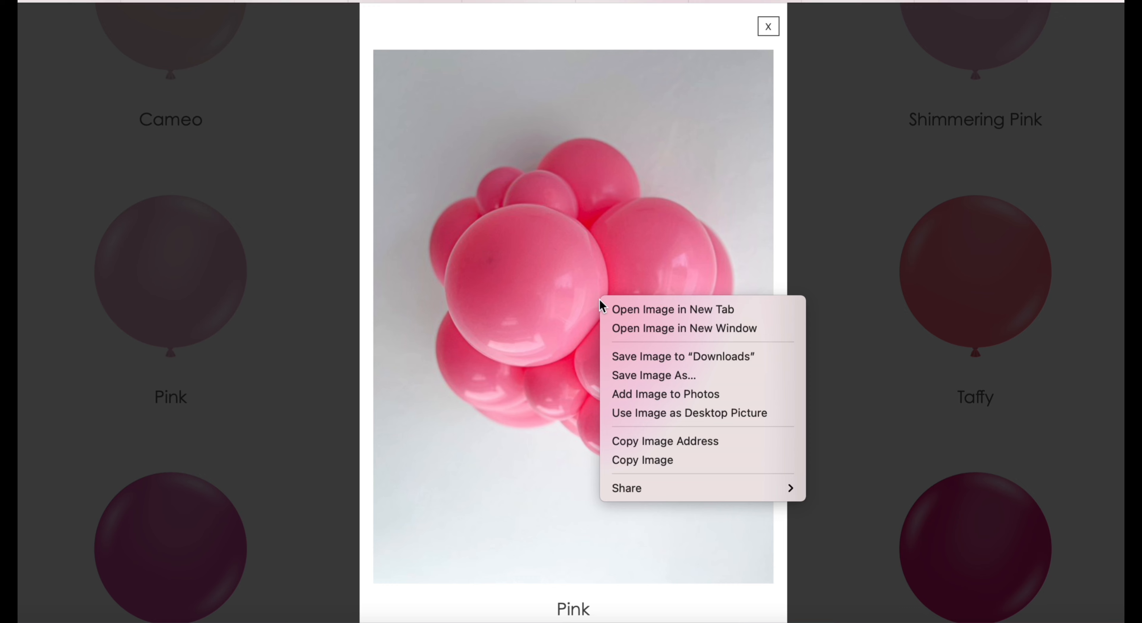
{"action": "left_click", "coordinate": [683, 358]}
{"action": "left_click", "coordinate": [768, 26]}
Examine the photos of other balloon colours, including Coral and shades further down the colour list.
{"action": "left_click", "coordinate": [715, 306]}
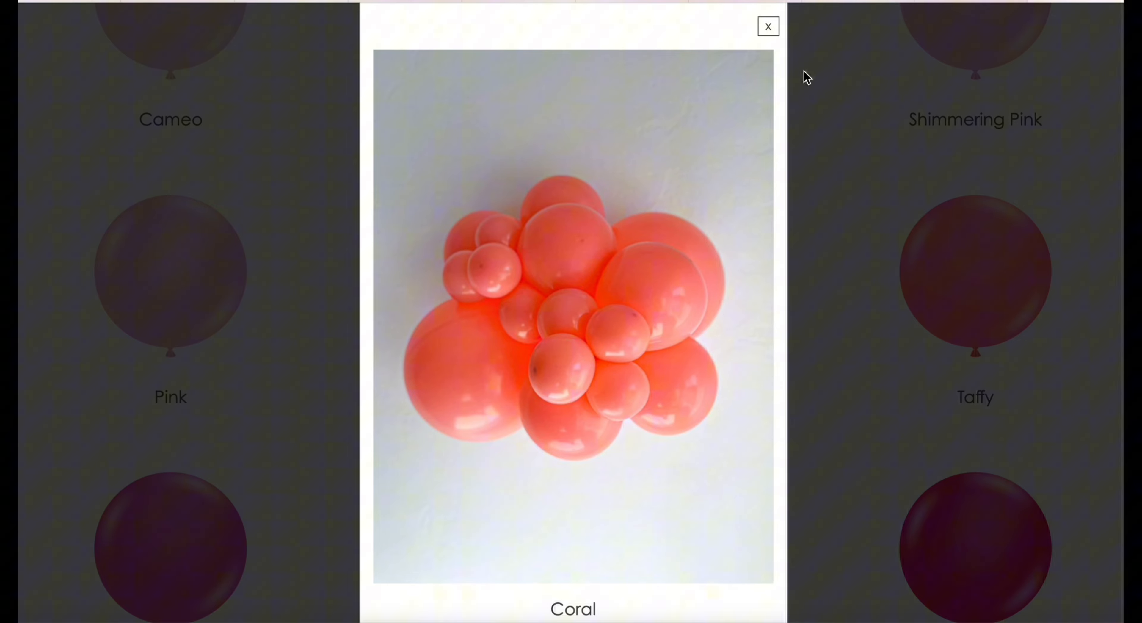
{"action": "left_click", "coordinate": [771, 28]}
{"action": "scroll", "coordinate": [805, 275], "scroll_direction": "down", "scroll_amount": 5}
{"action": "left_click", "coordinate": [737, 216]}
{"action": "left_click", "coordinate": [768, 27]}
{"action": "scroll", "coordinate": [772, 311], "scroll_direction": "down", "scroll_amount": 6}
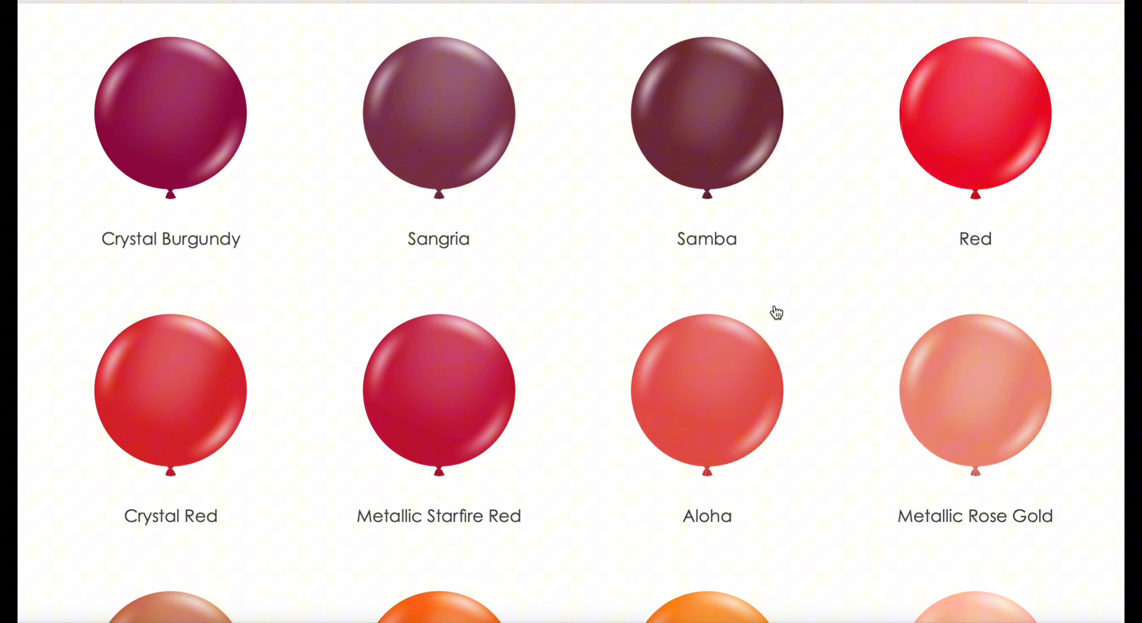
{"action": "left_click", "coordinate": [171, 431]}
{"action": "left_click", "coordinate": [769, 30]}
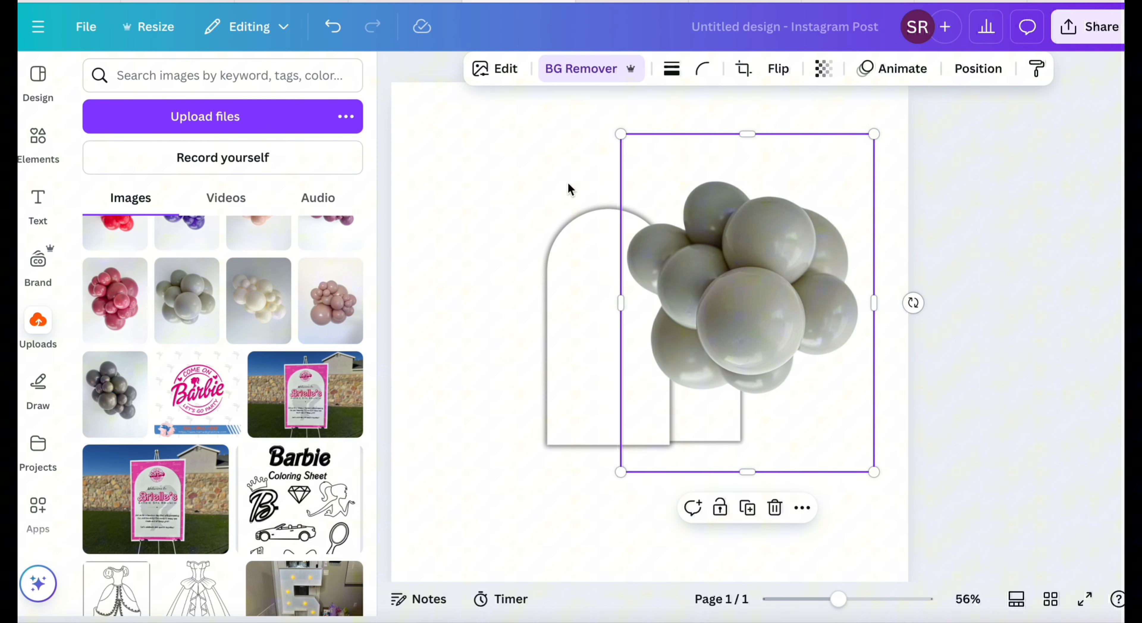
Switch back to the Canva design and delete the grey balloon cluster.
{"action": "left_click", "coordinate": [772, 508]}
{"action": "scroll", "coordinate": [168, 291], "scroll_direction": "up", "scroll_amount": 5}
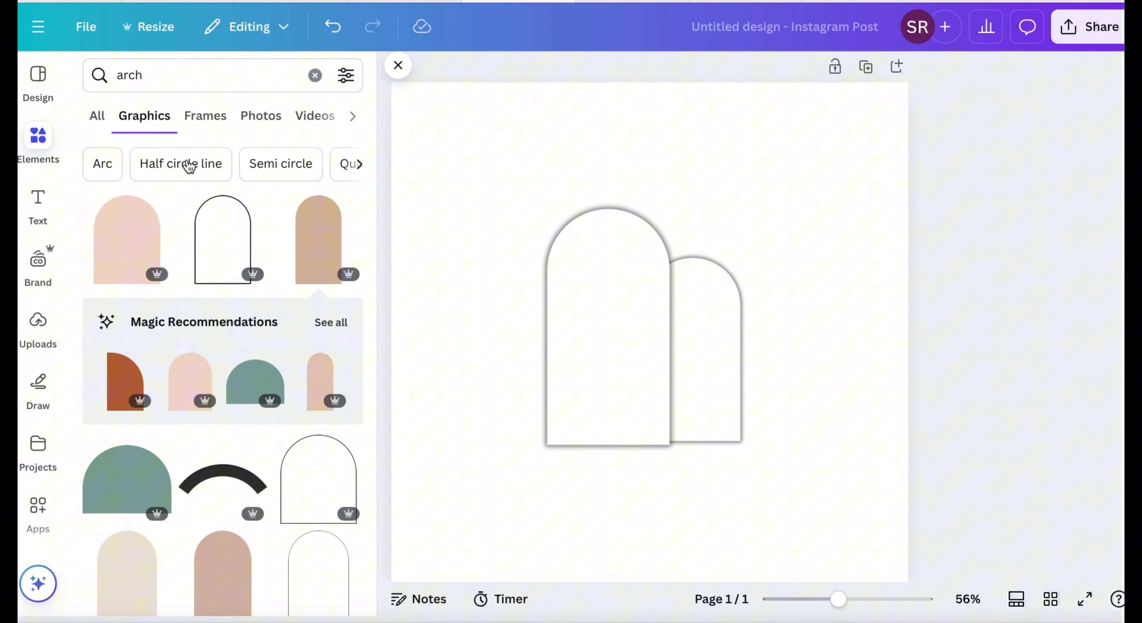
Add the glossy pink balloon from the recently used elements, shrunk and placed at the large arch's lower left corner.
{"action": "left_click", "coordinate": [315, 76]}
{"action": "left_click", "coordinate": [343, 168]}
{"action": "scroll", "coordinate": [299, 408], "scroll_direction": "down", "scroll_amount": 10}
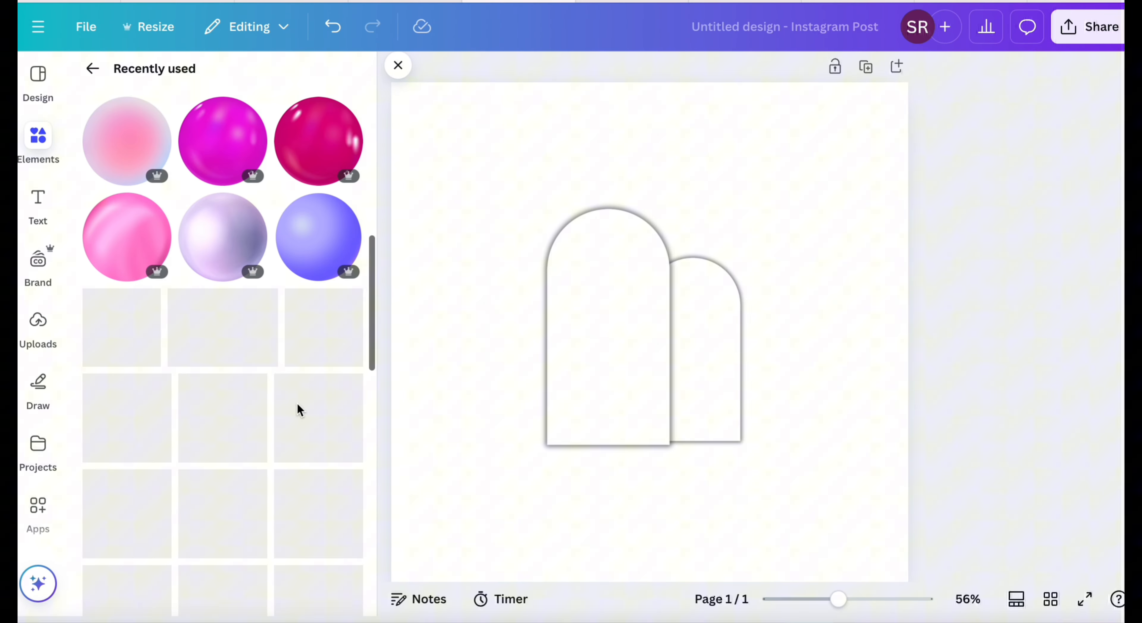
{"action": "left_click", "coordinate": [143, 296]}
{"action": "left_click_drag", "start_coordinate": [856, 134], "coordinate": [505, 486]}
{"action": "left_click_drag", "start_coordinate": [475, 525], "coordinate": [531, 427]}
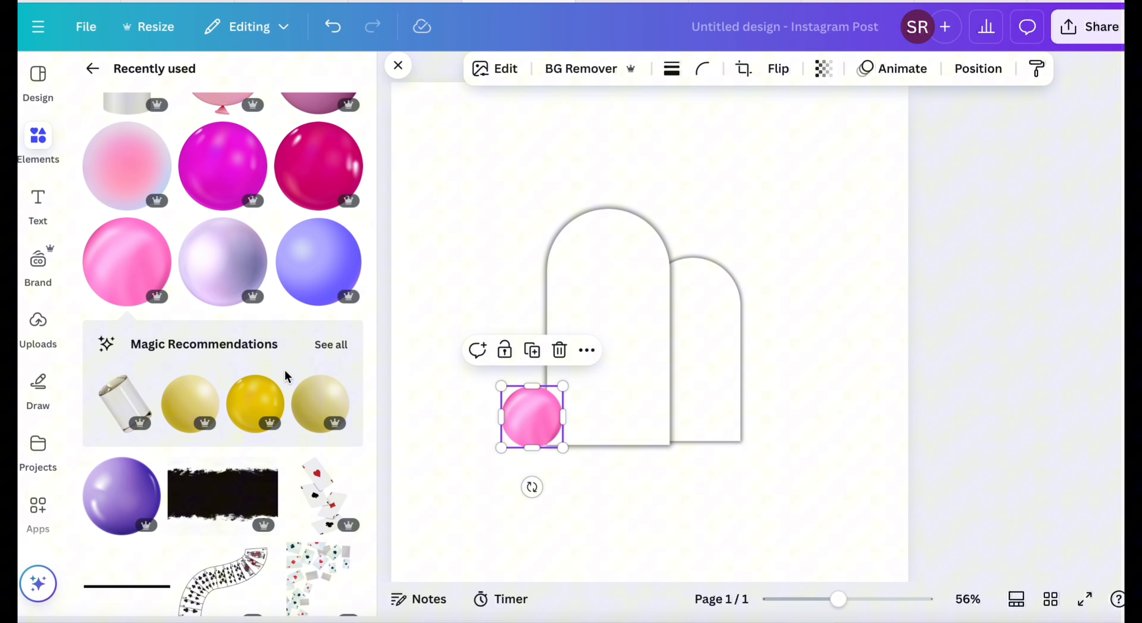
Browse the full set of magic recommendations related to the glossy pink balloon and return to the recently used elements.
{"action": "left_click", "coordinate": [331, 344]}
{"action": "scroll", "coordinate": [301, 412], "scroll_direction": "down", "scroll_amount": 15}
{"action": "scroll", "coordinate": [302, 419], "scroll_direction": "up", "scroll_amount": 15}
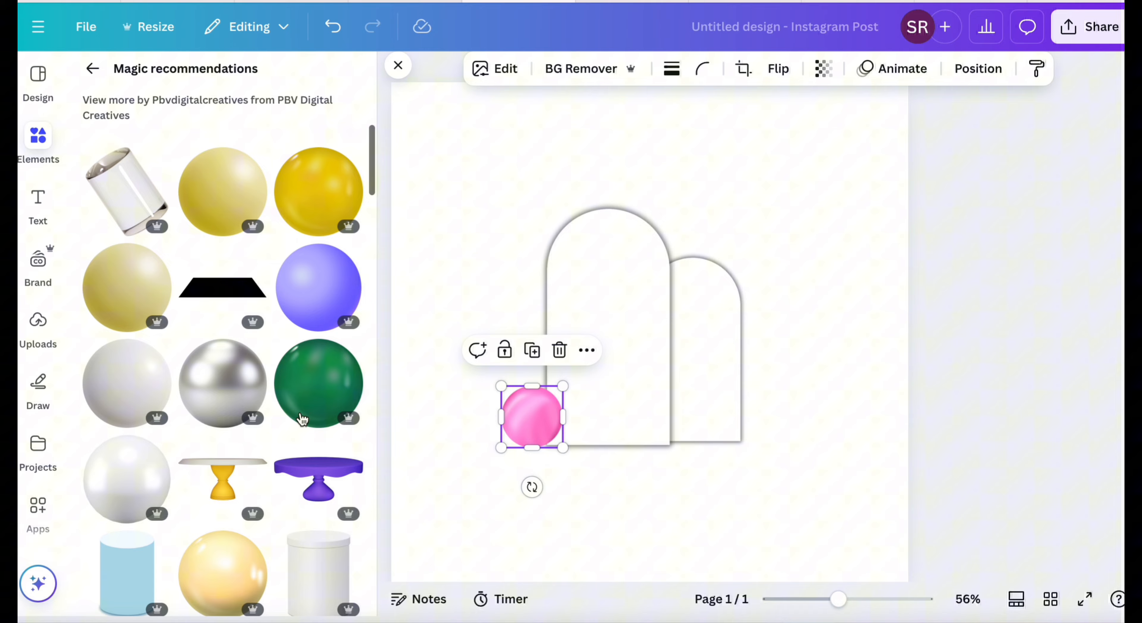
{"action": "left_click", "coordinate": [92, 69]}
{"action": "scroll", "coordinate": [265, 311], "scroll_direction": "up", "scroll_amount": 3}
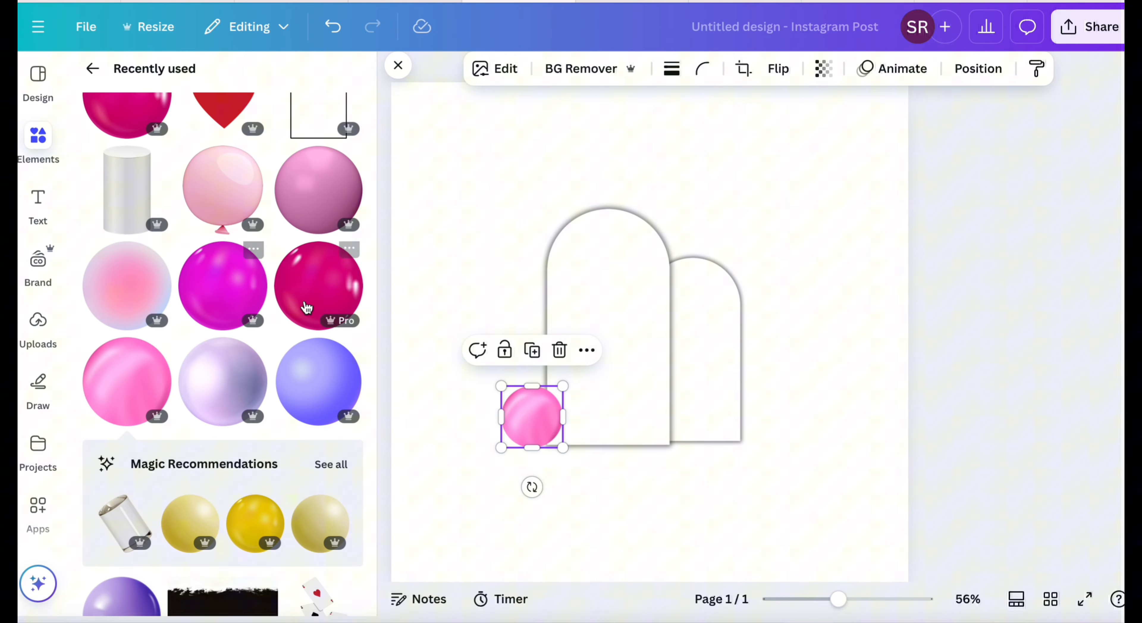
Add the glossy magenta sphere from the recently used elements, shrink it and place it in the page's upper right area.
{"action": "left_click", "coordinate": [236, 299]}
{"action": "left_click_drag", "start_coordinate": [918, 138], "coordinate": [624, 408]}
{"action": "left_click_drag", "start_coordinate": [586, 492], "coordinate": [796, 203]}
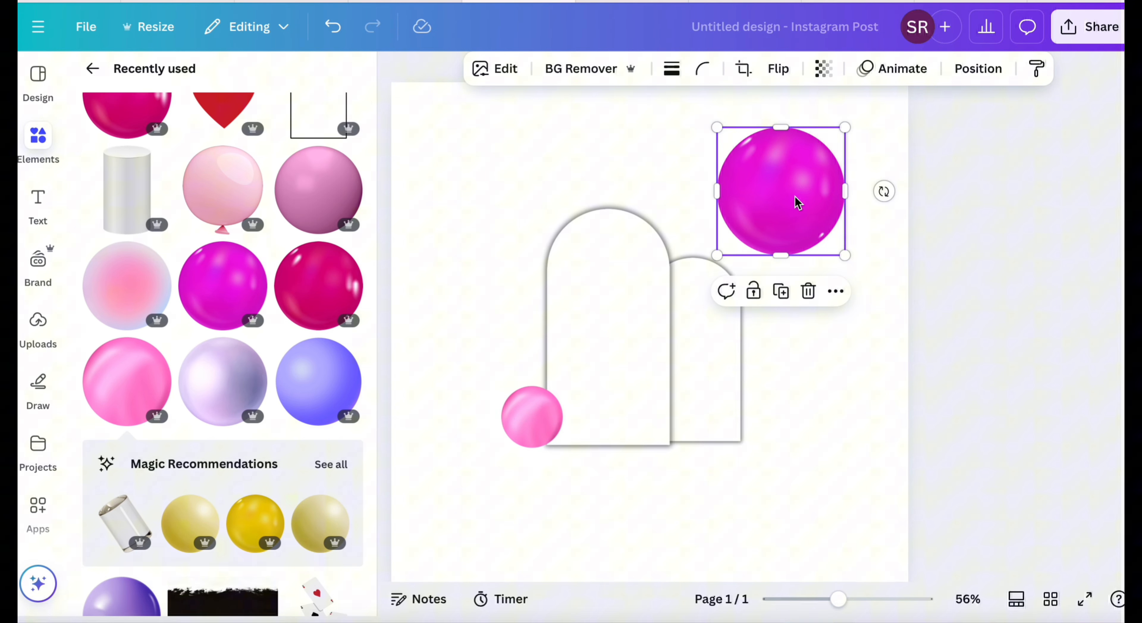
Add the pale pink balloon with its knot cropped off at the page's upper left, and place a smaller magenta sphere beside it.
{"action": "left_click", "coordinate": [247, 216]}
{"action": "mouse_move", "coordinate": [650, 543]}
{"action": "left_mouse_down"}
{"action": "mouse_move", "coordinate": [648, 516]}
{"action": "mouse_move", "coordinate": [653, 526]}
{"action": "left_mouse_up"}
{"action": "left_click_drag", "start_coordinate": [836, 507], "coordinate": [533, 203]}
{"action": "left_click_drag", "start_coordinate": [786, 194], "coordinate": [618, 158]}
{"action": "left_click_drag", "start_coordinate": [678, 101], "coordinate": [655, 142]}
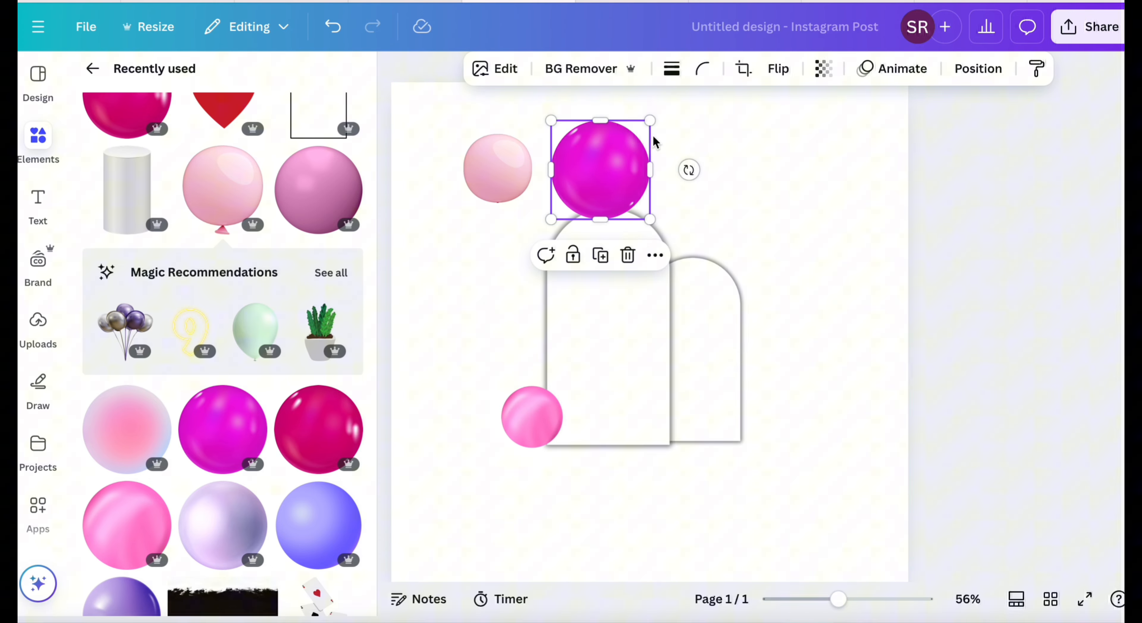
Examine the element details and keywords of the magenta sphere, the glossy pink balloon and the pale pink balloon.
{"action": "left_click", "coordinate": [656, 256]}
{"action": "scroll", "coordinate": [764, 530], "scroll_direction": "down", "scroll_amount": 3}
{"action": "left_click", "coordinate": [688, 592]}
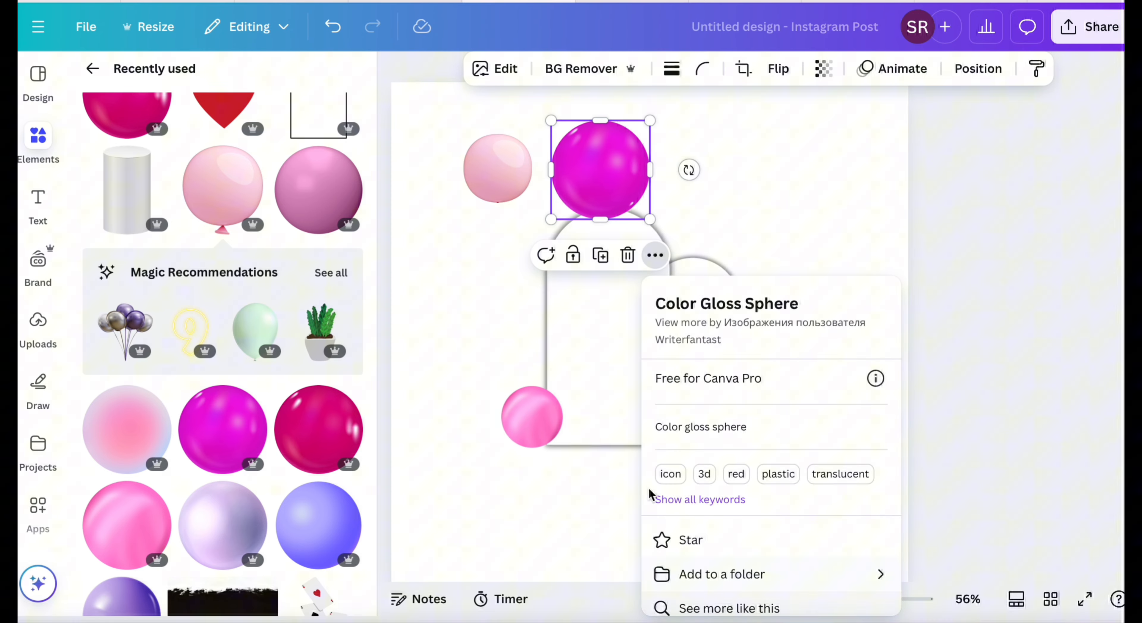
{"action": "scroll", "coordinate": [725, 417], "scroll_direction": "down", "scroll_amount": 2}
{"action": "left_click", "coordinate": [533, 466]}
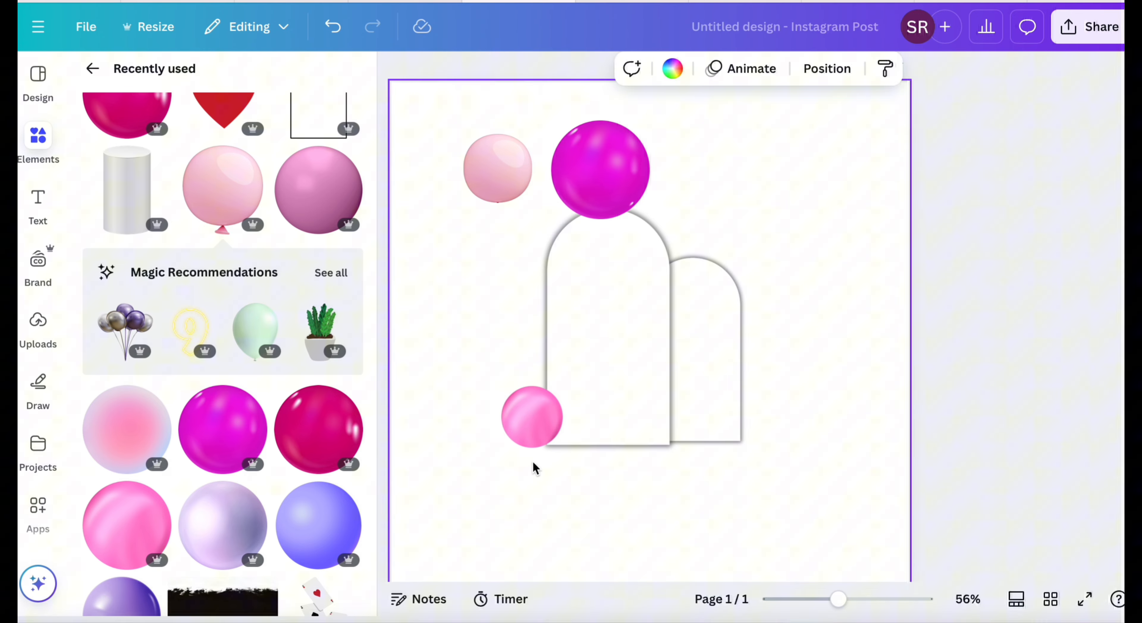
{"action": "left_click", "coordinate": [532, 417]}
{"action": "left_click", "coordinate": [586, 350]}
{"action": "scroll", "coordinate": [673, 275], "scroll_direction": "down", "scroll_amount": 5}
{"action": "left_click", "coordinate": [629, 298]}
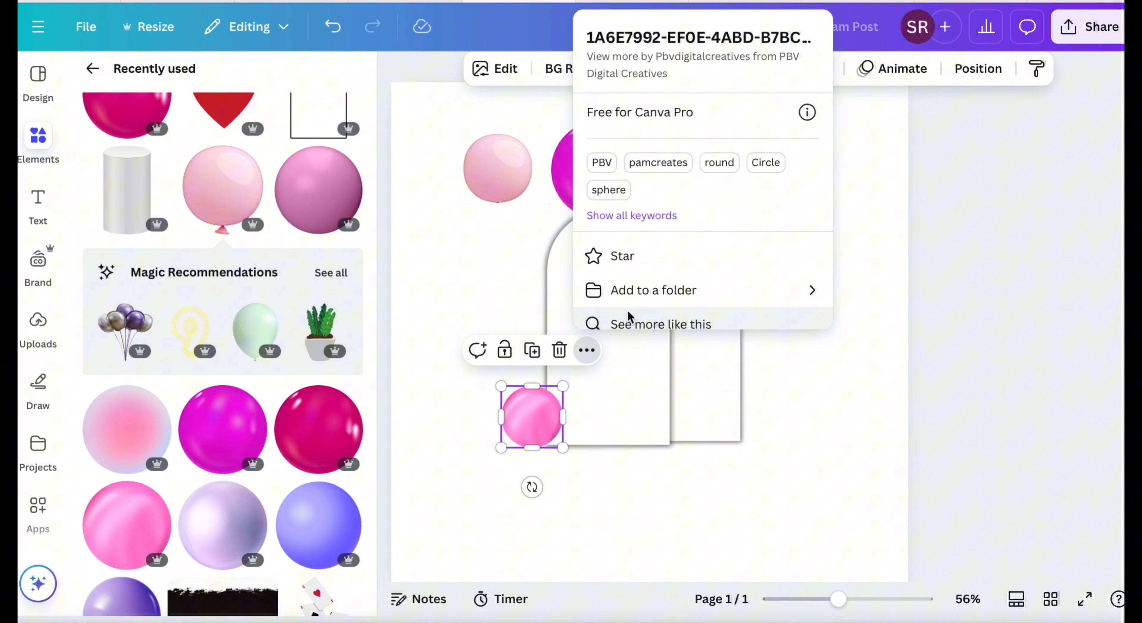
{"action": "left_click", "coordinate": [497, 167]}
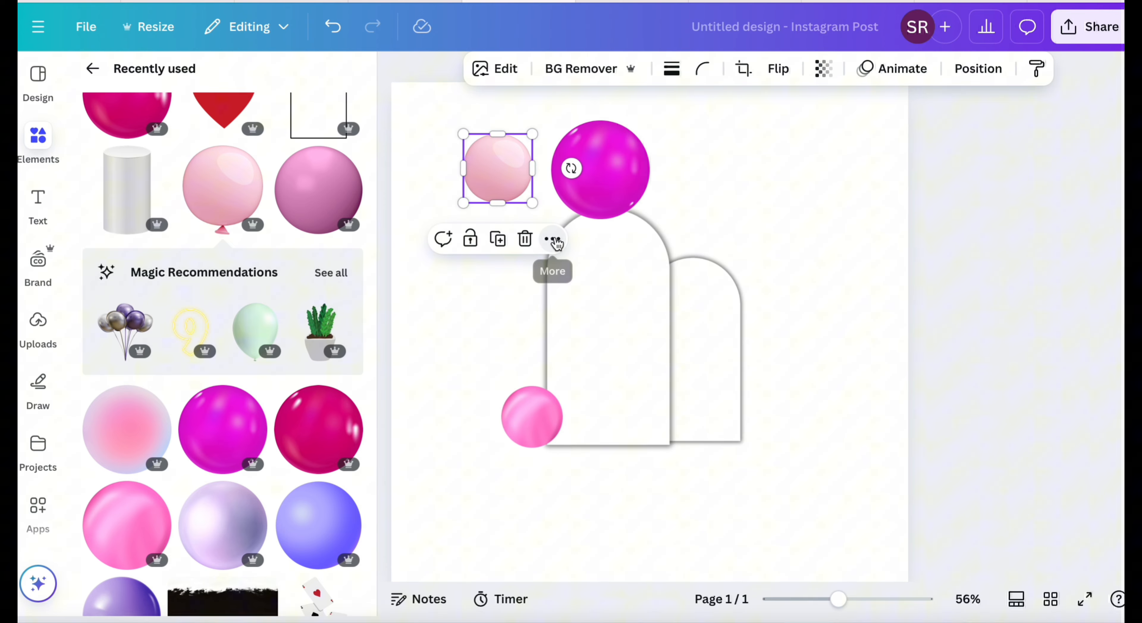
{"action": "left_click", "coordinate": [552, 239]}
{"action": "scroll", "coordinate": [553, 487], "scroll_direction": "down", "scroll_amount": 3}
{"action": "left_click", "coordinate": [607, 590]}
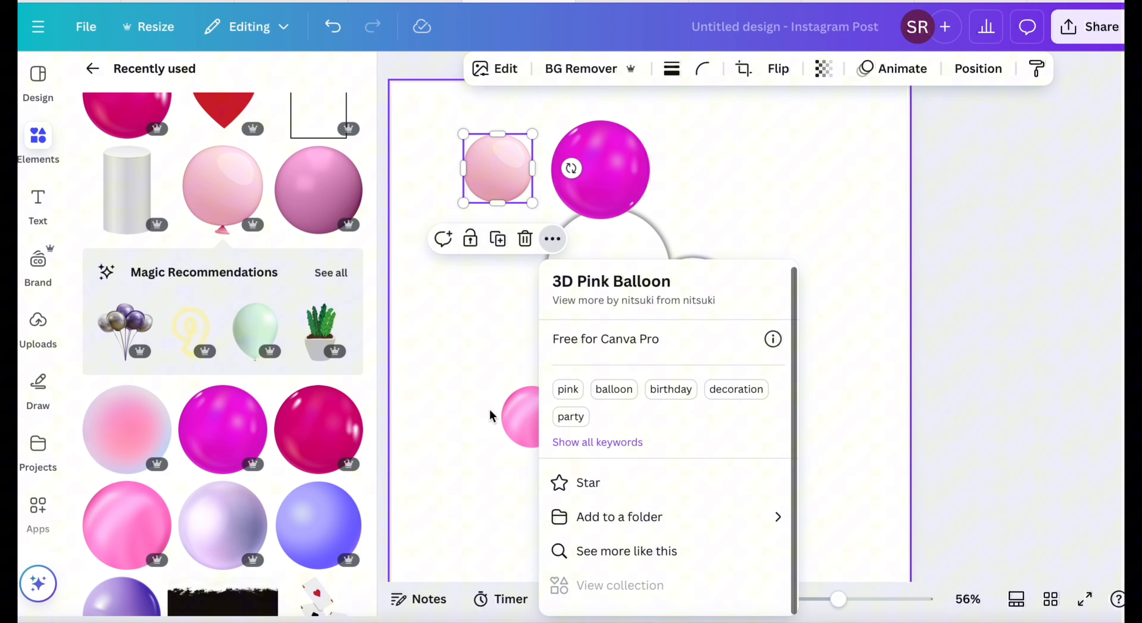
{"action": "left_click", "coordinate": [485, 389]}
Move the magenta sphere to the upper right and place small copies of the glossy pink balloon above the large one.
{"action": "left_click_drag", "start_coordinate": [613, 195], "coordinate": [853, 191]}
{"action": "mouse_move", "coordinate": [539, 447]}
{"action": "left_mouse_down"}
{"action": "mouse_move", "coordinate": [536, 439]}
{"action": "mouse_move", "coordinate": [553, 449]}
{"action": "left_mouse_up"}
{"action": "left_click_drag", "start_coordinate": [538, 477], "coordinate": [527, 401]}
{"action": "left_click", "coordinate": [576, 362]}
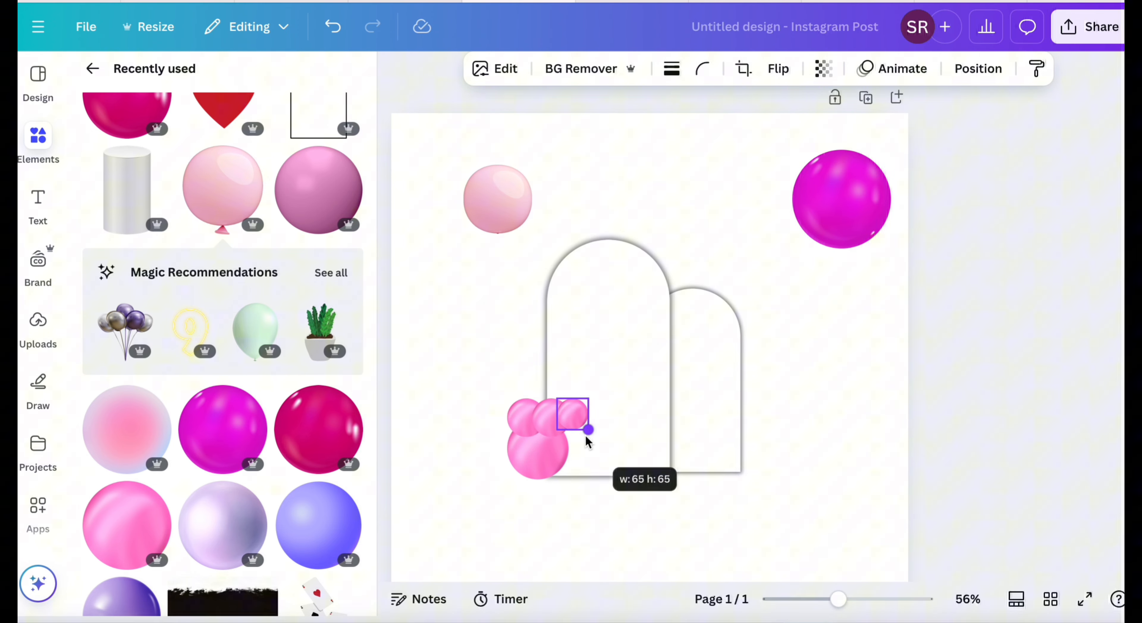
Apply a Glow shadow to the small pink balloon above the large one.
{"action": "left_click", "coordinate": [495, 69]}
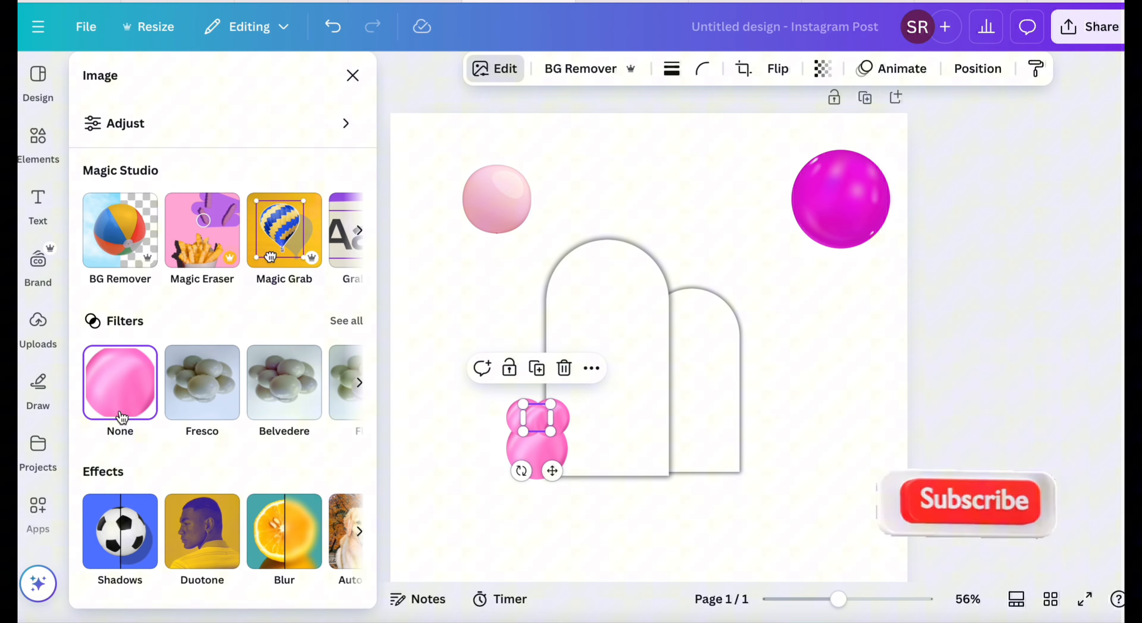
{"action": "left_click", "coordinate": [118, 530]}
{"action": "left_click", "coordinate": [128, 280]}
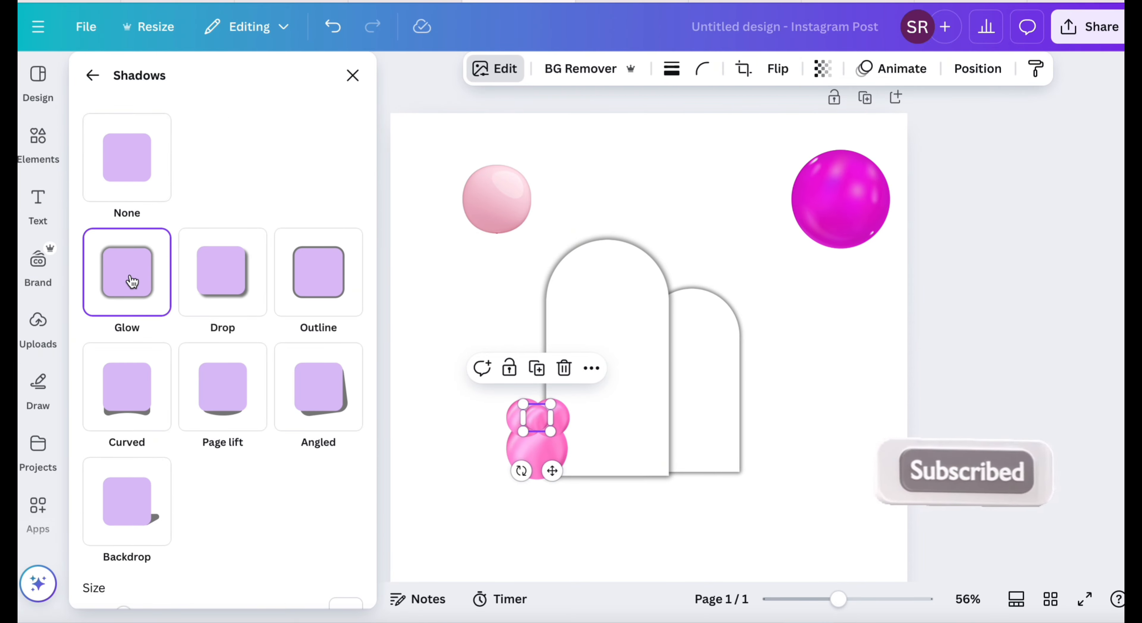
{"action": "left_click", "coordinate": [634, 176]}
Resize and duplicate the small pink balloons, arranging the copies above and around the base of the large pink balloon.
{"action": "left_click", "coordinate": [562, 422]}
{"action": "left_click", "coordinate": [551, 363]}
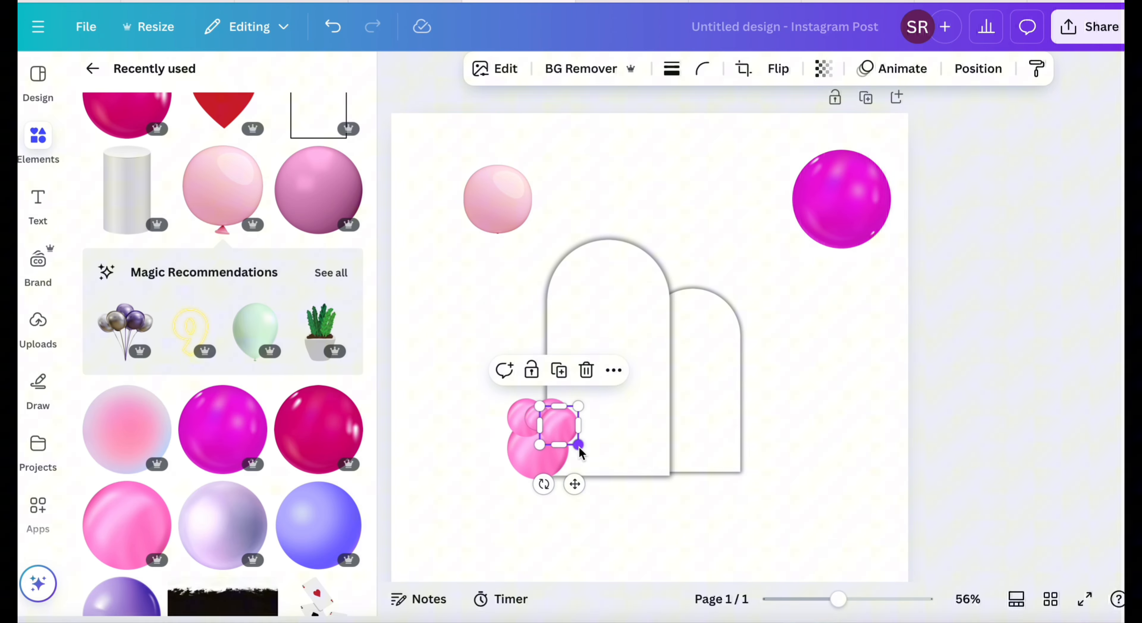
{"action": "left_click_drag", "start_coordinate": [578, 445], "coordinate": [576, 443]}
{"action": "left_click_drag", "start_coordinate": [573, 481], "coordinate": [551, 450]}
{"action": "key", "text": "super+d"}
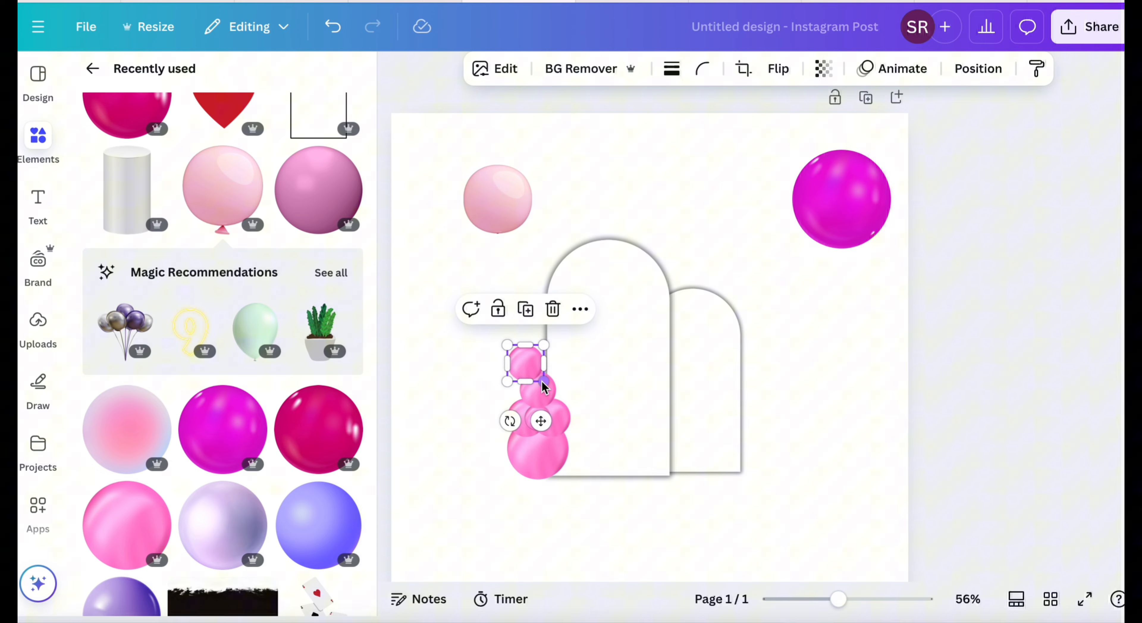
{"action": "left_click_drag", "start_coordinate": [526, 368], "coordinate": [578, 403]}
{"action": "left_click_drag", "start_coordinate": [577, 443], "coordinate": [560, 473]}
{"action": "left_click", "coordinate": [515, 418]}
{"action": "left_click", "coordinate": [529, 423]}
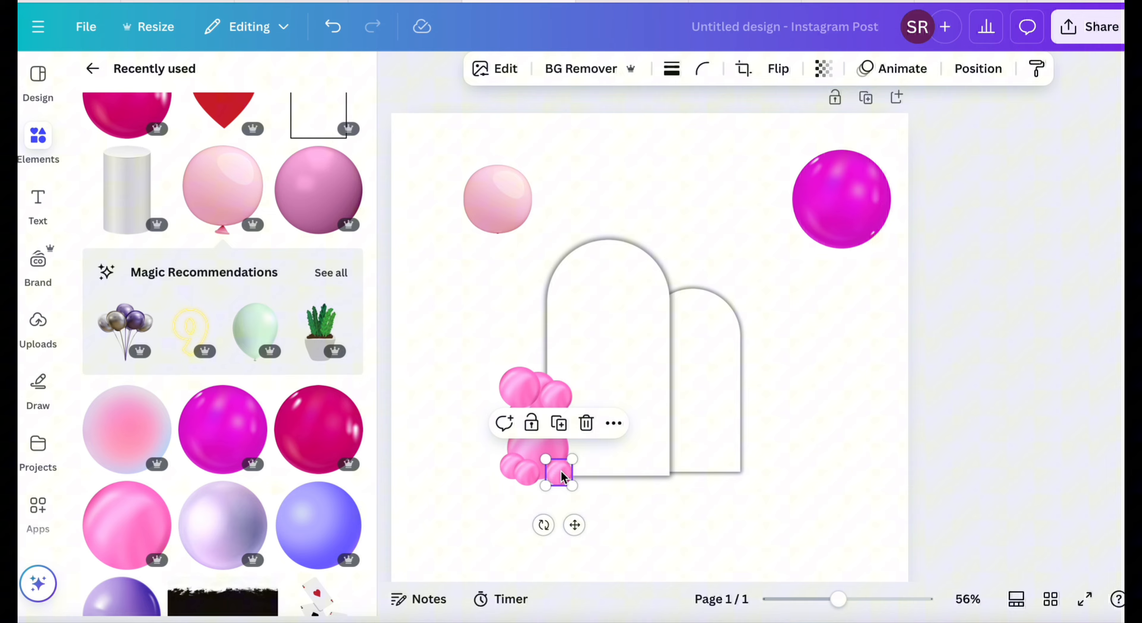
Bring the large pink balloon forward and place another slightly shrunk copy of a small balloon on top of the cluster.
{"action": "left_click", "coordinate": [539, 449]}
{"action": "left_click", "coordinate": [978, 69]}
{"action": "left_click", "coordinate": [182, 178]}
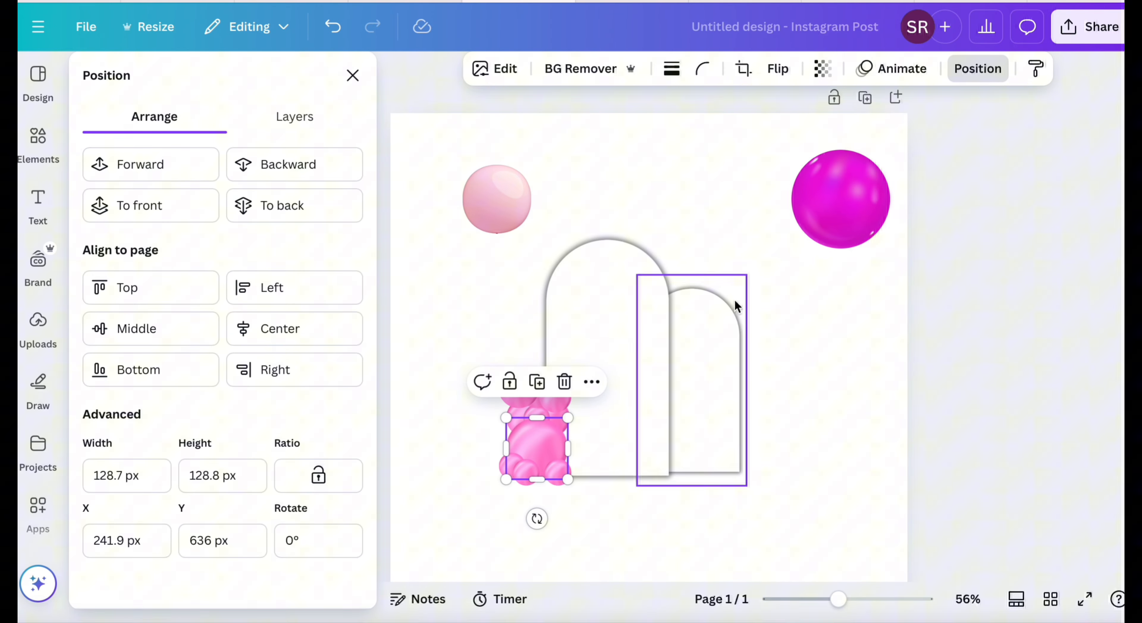
{"action": "left_click", "coordinate": [819, 376]}
{"action": "left_click", "coordinate": [551, 390]}
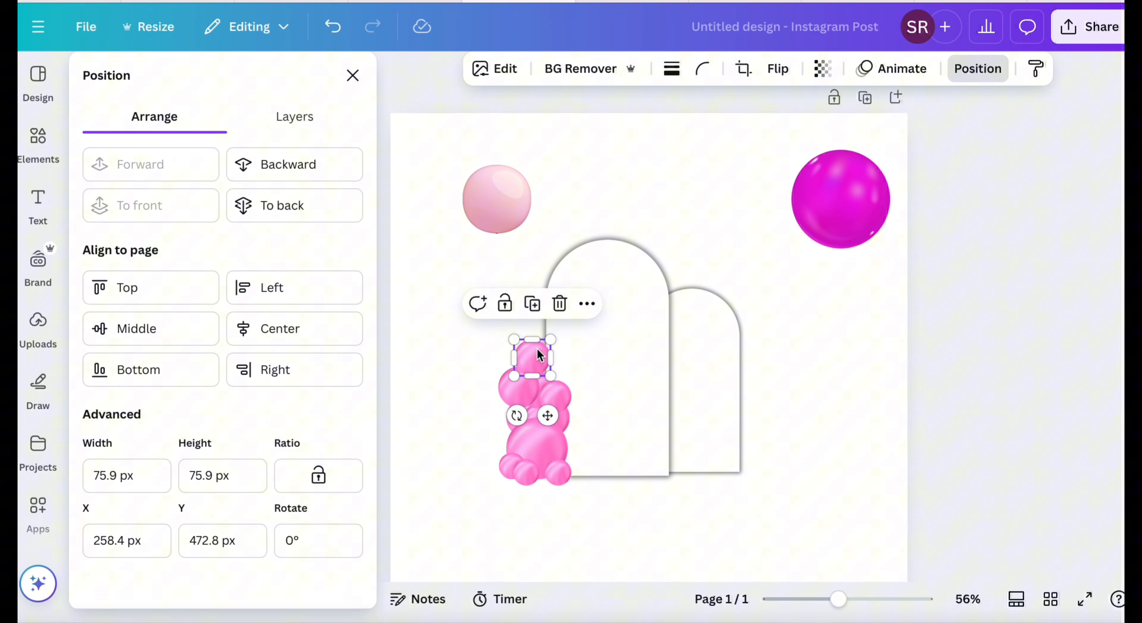
{"action": "left_click_drag", "start_coordinate": [550, 340], "coordinate": [544, 345]}
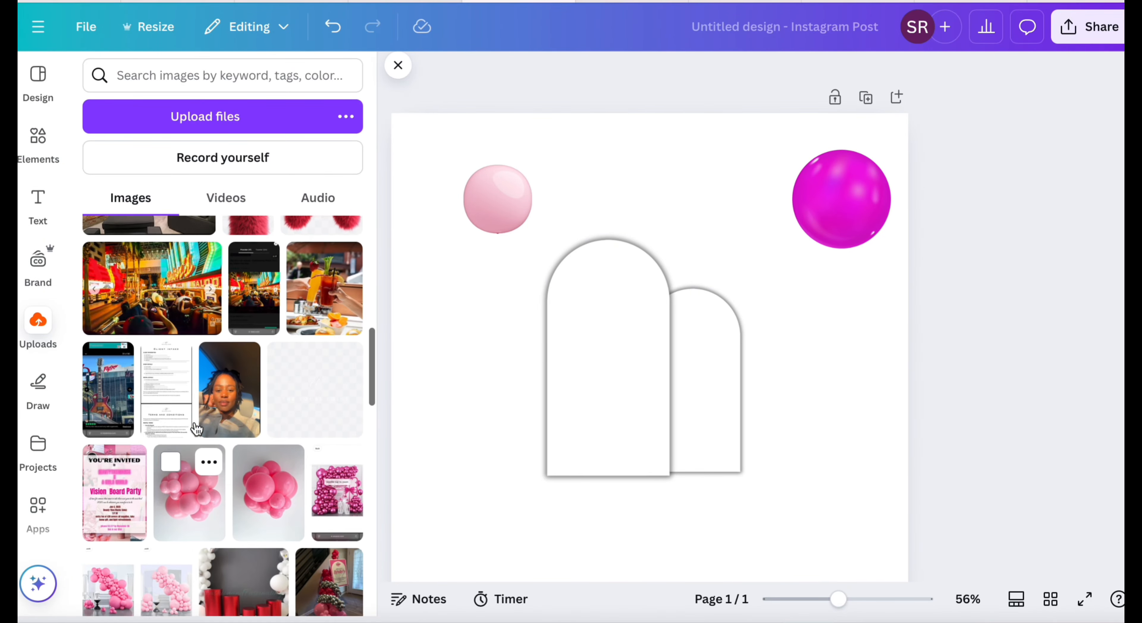
Insert the uploaded light pink balloon cluster photo and remove its background.
{"action": "scroll", "coordinate": [191, 466], "scroll_direction": "down", "scroll_amount": 1}
{"action": "left_click", "coordinate": [191, 448]}
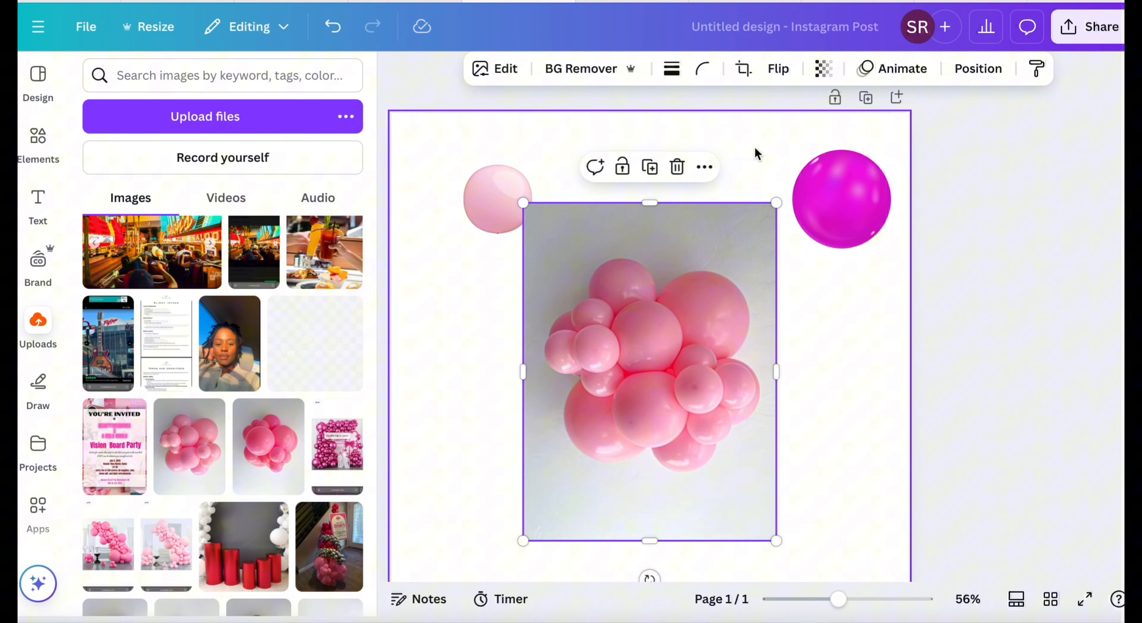
{"action": "left_click", "coordinate": [587, 73]}
Delete the pale pink balloon and the magenta sphere from the upper part of the page.
{"action": "left_click", "coordinate": [498, 199]}
{"action": "left_click", "coordinate": [525, 128]}
{"action": "left_click", "coordinate": [841, 198]}
{"action": "left_click", "coordinate": [939, 113]}
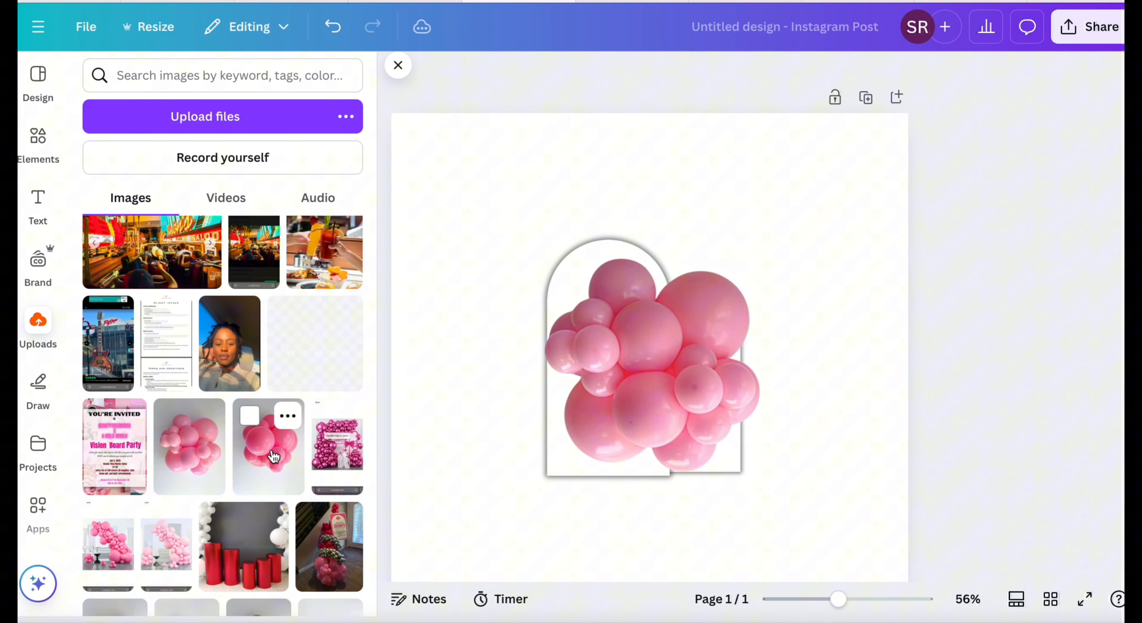
Insert the uploaded darker pink balloon cluster photo, with its background removed and its size reduced.
{"action": "left_click", "coordinate": [273, 456]}
{"action": "left_click", "coordinate": [582, 73]}
{"action": "left_click_drag", "start_coordinate": [648, 160], "coordinate": [580, 248]}
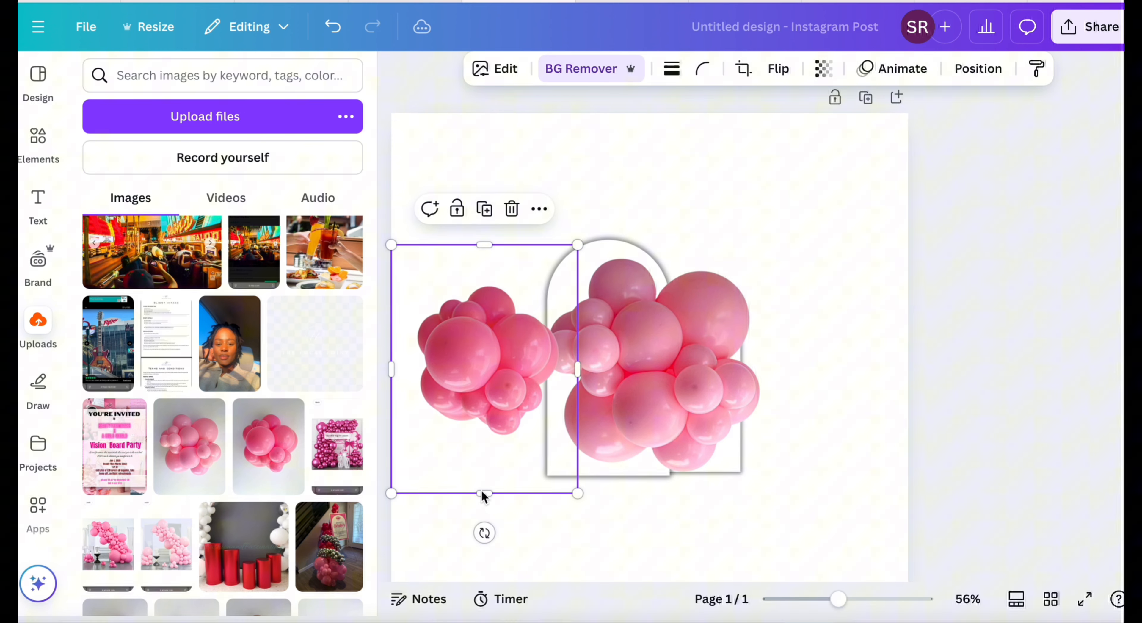
Crop the empty space above and below the darker pink cluster and move it to the page's upper left corner.
{"action": "left_click_drag", "start_coordinate": [484, 493], "coordinate": [484, 442]}
{"action": "left_click_drag", "start_coordinate": [485, 245], "coordinate": [488, 275]}
{"action": "left_click_drag", "start_coordinate": [498, 374], "coordinate": [492, 220]}
Crop and shrink the light pink balloon cluster, placing it at the top of the page beside the darker pink cluster.
{"action": "left_click", "coordinate": [650, 231]}
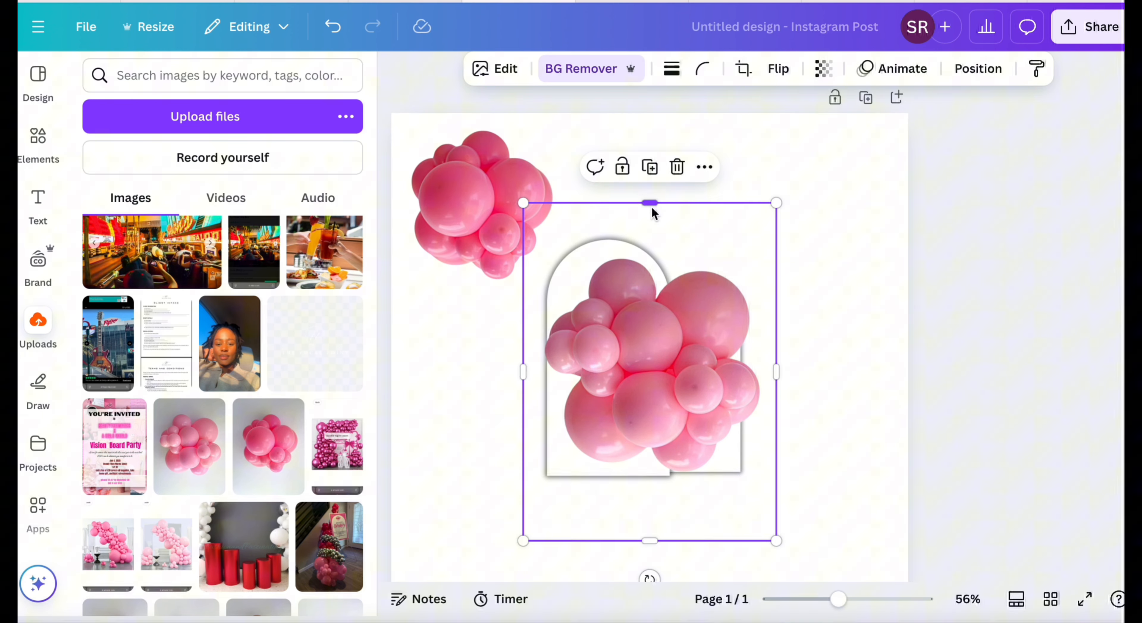
{"action": "left_click_drag", "start_coordinate": [650, 204], "coordinate": [650, 249]}
{"action": "left_click_drag", "start_coordinate": [649, 535], "coordinate": [647, 484]}
{"action": "left_click_drag", "start_coordinate": [777, 479], "coordinate": [687, 411]}
{"action": "left_click_drag", "start_coordinate": [598, 317], "coordinate": [656, 277]}
Insert the uploaded magenta balloon backdrop screenshot, cropped to its lower right balloon cluster, and remove its background.
{"action": "left_click", "coordinate": [342, 450]}
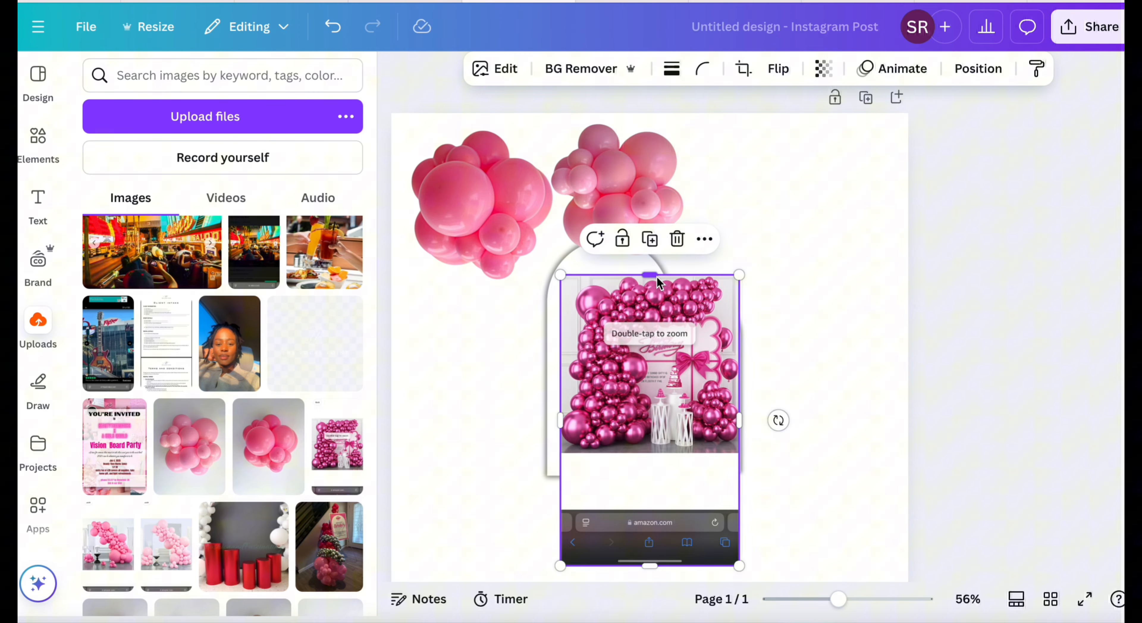
{"action": "left_click_drag", "start_coordinate": [649, 565], "coordinate": [654, 451]}
{"action": "left_click_drag", "start_coordinate": [560, 364], "coordinate": [692, 370]}
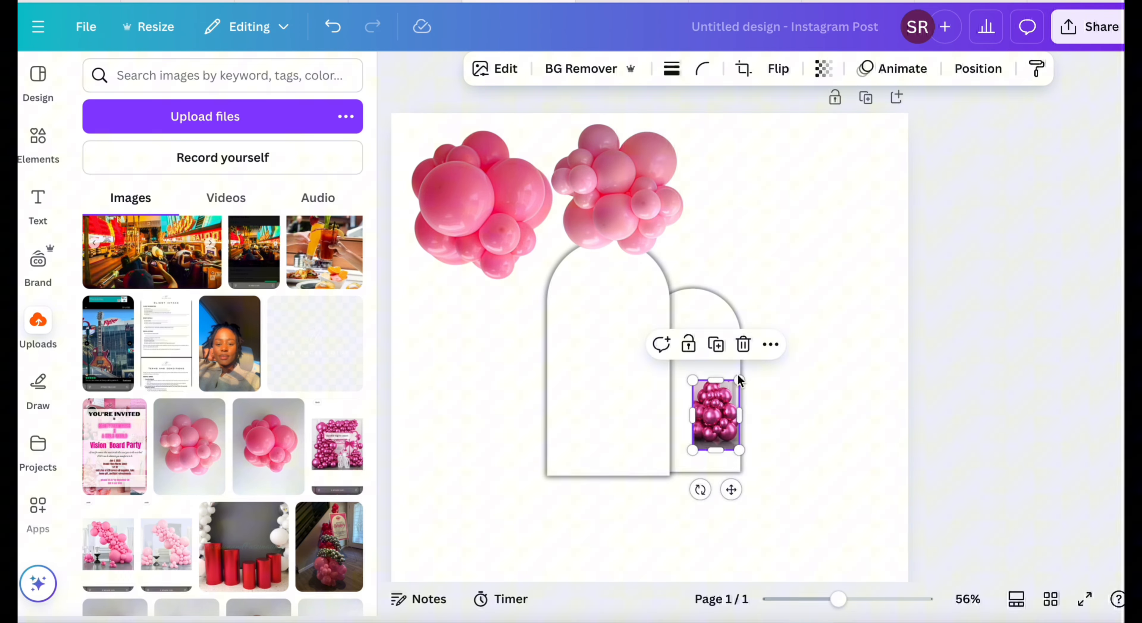
{"action": "left_click", "coordinate": [586, 69]}
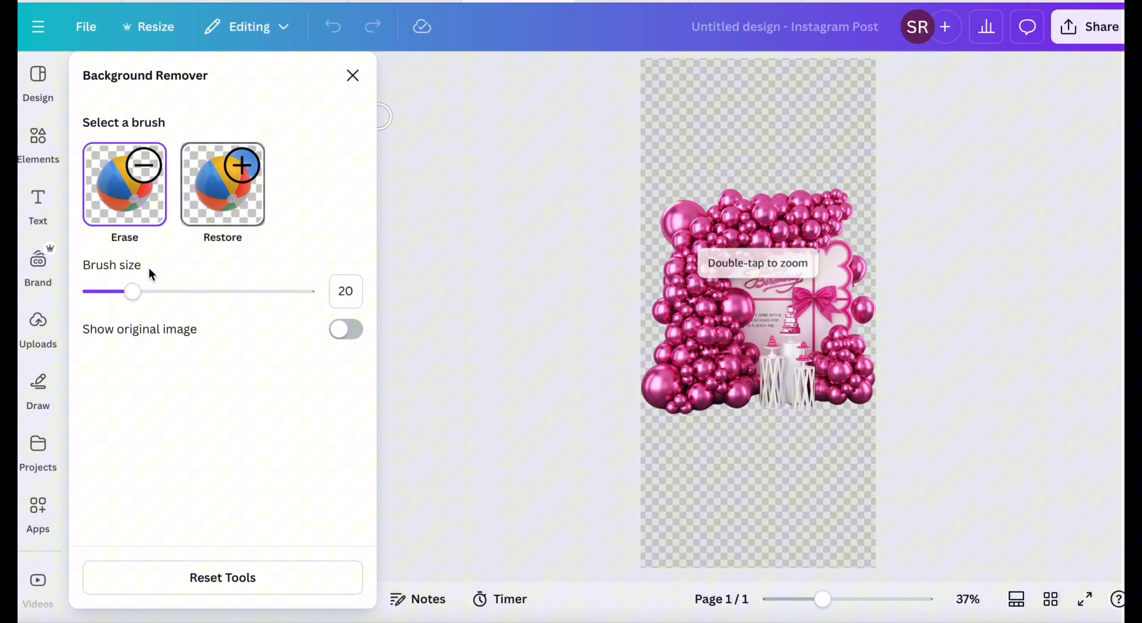
Erase everything except the lower right balloon cluster from the magenta backdrop image, reducing the brush size to 25 for the finer areas.
{"action": "left_click_drag", "start_coordinate": [133, 291], "coordinate": [293, 292]}
{"action": "mouse_move", "coordinate": [703, 244]}
{"action": "left_mouse_down"}
{"action": "mouse_move", "coordinate": [716, 215]}
{"action": "mouse_move", "coordinate": [754, 304]}
{"action": "mouse_move", "coordinate": [731, 377]}
{"action": "left_mouse_up"}
{"action": "left_click_drag", "start_coordinate": [292, 291], "coordinate": [143, 293]}
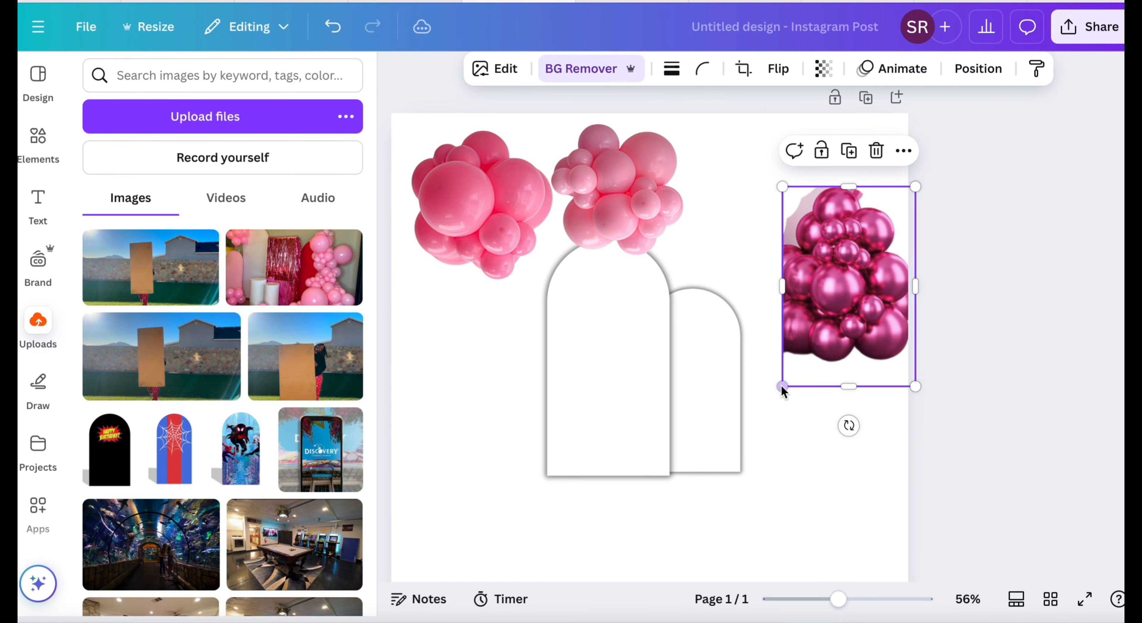
{"action": "key", "text": "ctrl+z"}
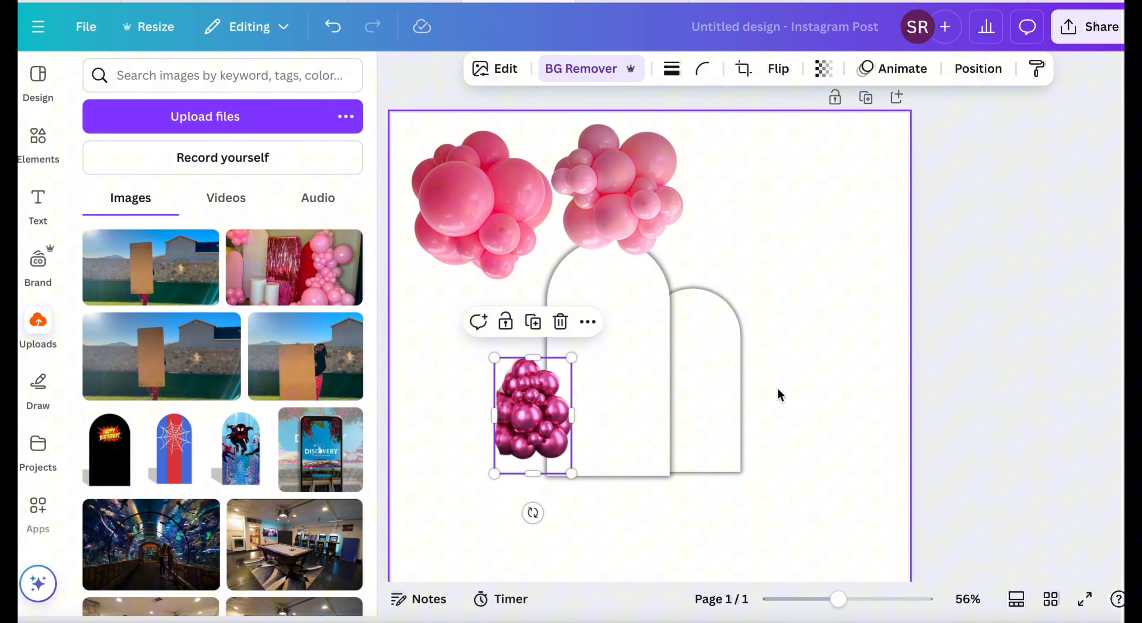
Stack the clusters along the large arch's left side, with light pink at the top, magenta in the middle and darker pink at the base.
{"action": "left_click_drag", "start_coordinate": [532, 413], "coordinate": [544, 362]}
{"action": "left_click_drag", "start_coordinate": [499, 230], "coordinate": [559, 451]}
{"action": "left_click", "coordinate": [556, 352]}
{"action": "left_click_drag", "start_coordinate": [583, 308], "coordinate": [631, 238]}
{"action": "left_click_drag", "start_coordinate": [557, 362], "coordinate": [534, 367]}
{"action": "left_click_drag", "start_coordinate": [616, 195], "coordinate": [515, 265]}
Bring the light pink and darker pink clusters forward so they overlap the magenta cluster, resizing the bottom cluster.
{"action": "left_click", "coordinate": [977, 72]}
{"action": "left_click", "coordinate": [177, 166]}
{"action": "left_click", "coordinate": [437, 405]}
{"action": "left_click", "coordinate": [494, 416]}
{"action": "left_click_drag", "start_coordinate": [547, 473], "coordinate": [639, 341]}
{"action": "left_click", "coordinate": [532, 426]}
{"action": "left_click", "coordinate": [178, 168]}
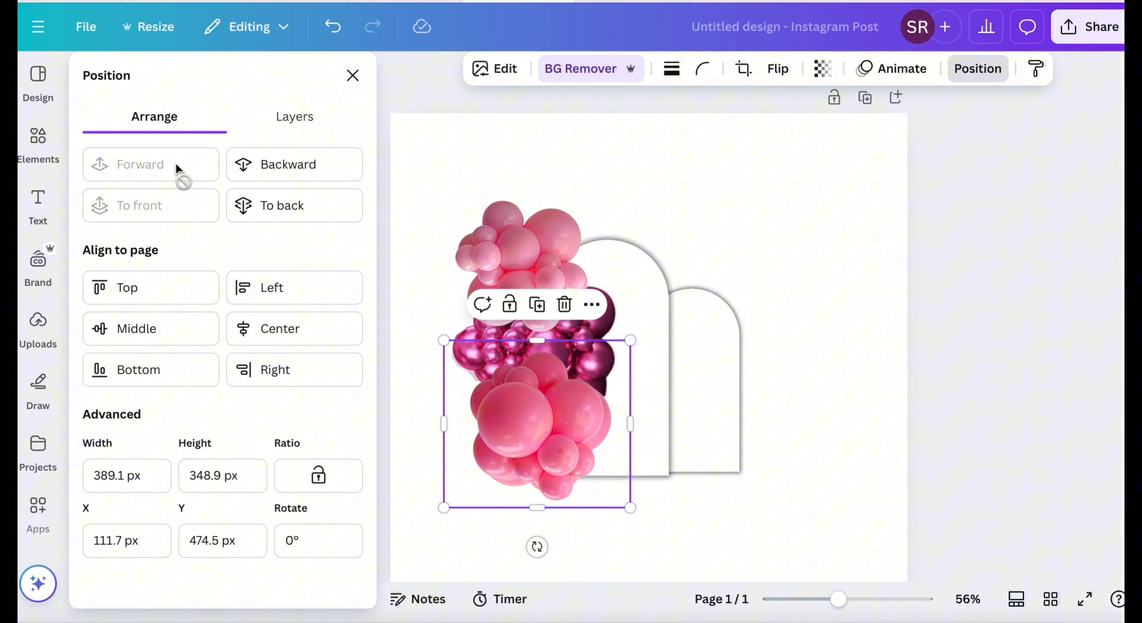
Shrink the light pink and magenta clusters and tighten their arrangement above the darker pink cluster.
{"action": "left_click", "coordinate": [519, 251]}
{"action": "left_click_drag", "start_coordinate": [441, 340], "coordinate": [465, 319]}
{"action": "left_click", "coordinate": [562, 359]}
{"action": "left_click", "coordinate": [572, 325]}
{"action": "left_click_drag", "start_coordinate": [633, 404], "coordinate": [607, 385]}
{"action": "left_click_drag", "start_coordinate": [637, 335], "coordinate": [637, 337]}
{"action": "left_click", "coordinate": [709, 221]}
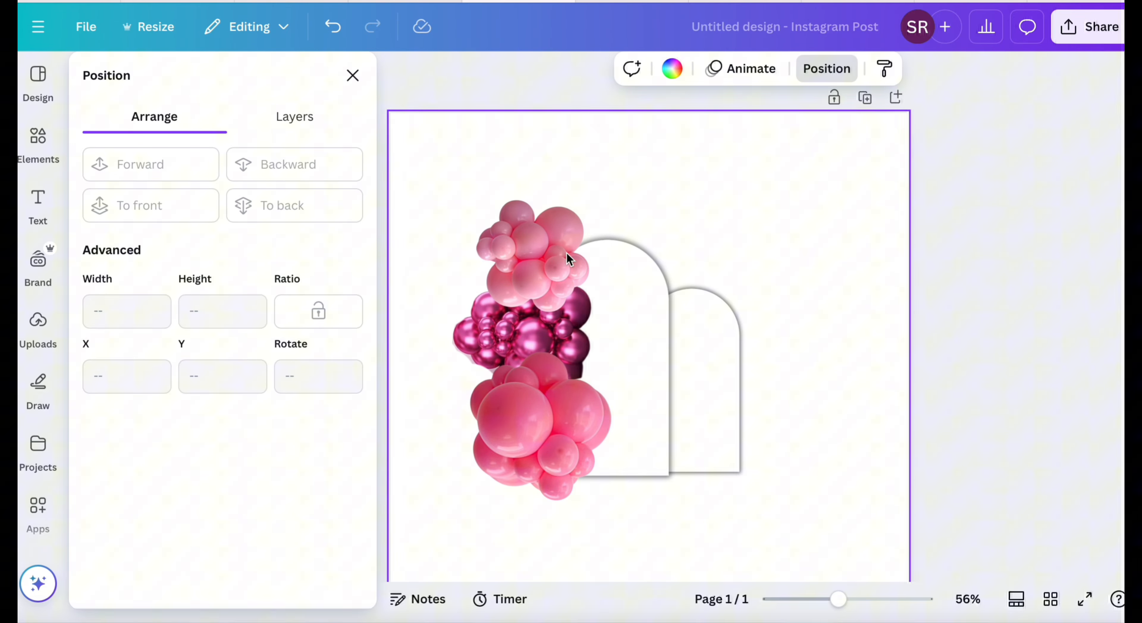
Insert the uploaded magenta balloon backdrop screenshot again and remove its background.
{"action": "left_click", "coordinate": [38, 328]}
{"action": "scroll", "coordinate": [221, 399], "scroll_direction": "down", "scroll_amount": 5}
{"action": "left_click", "coordinate": [337, 298]}
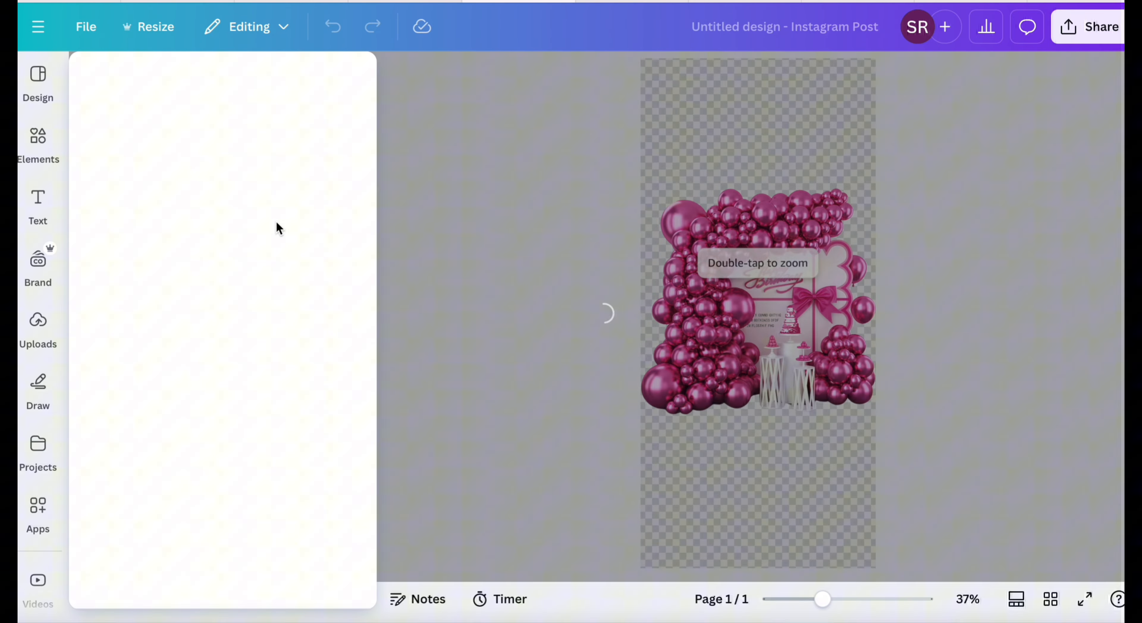
Try to select the backdrop's lower left balloons in Magic Grab with a brush size of 40.
{"action": "left_click", "coordinate": [690, 407]}
{"action": "left_click", "coordinate": [154, 156]}
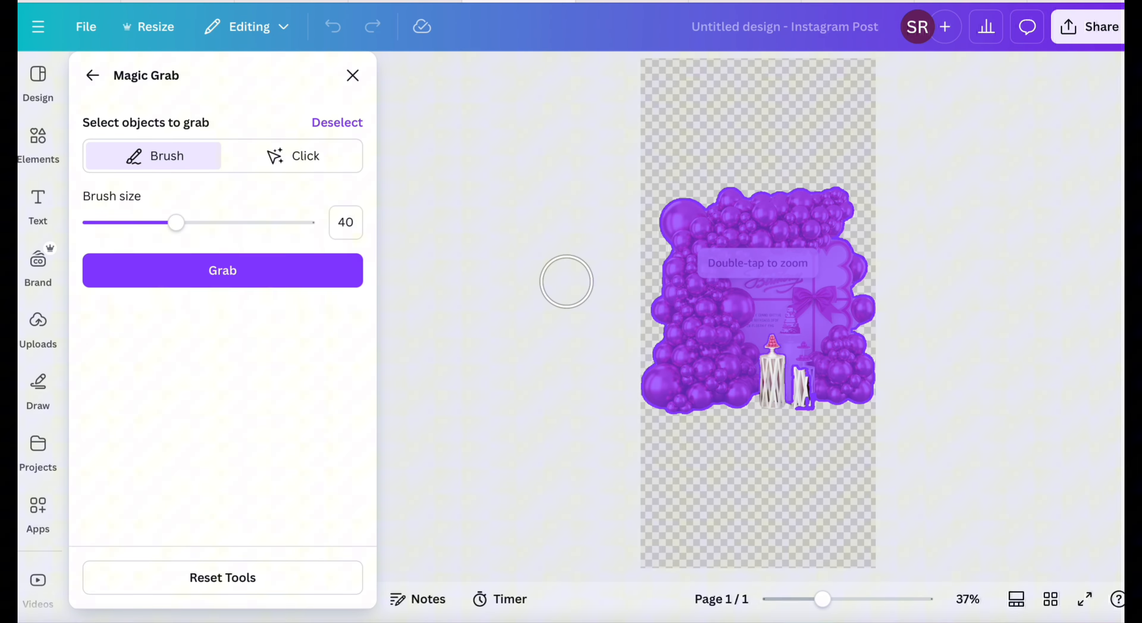
{"action": "left_click_drag", "start_coordinate": [684, 428], "coordinate": [666, 382]}
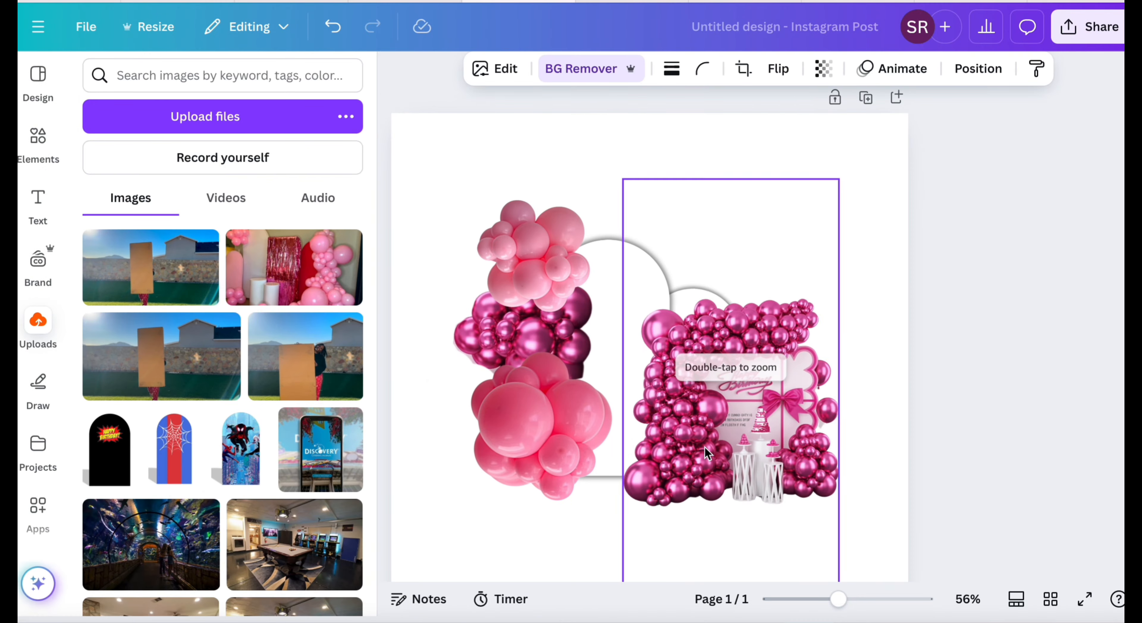
Try to crop the magenta backdrop to its left balloon column and isolate those balloons with Magic Grab.
{"action": "left_click_drag", "start_coordinate": [732, 357], "coordinate": [803, 357]}
{"action": "left_click_drag", "start_coordinate": [910, 299], "coordinate": [720, 303]}
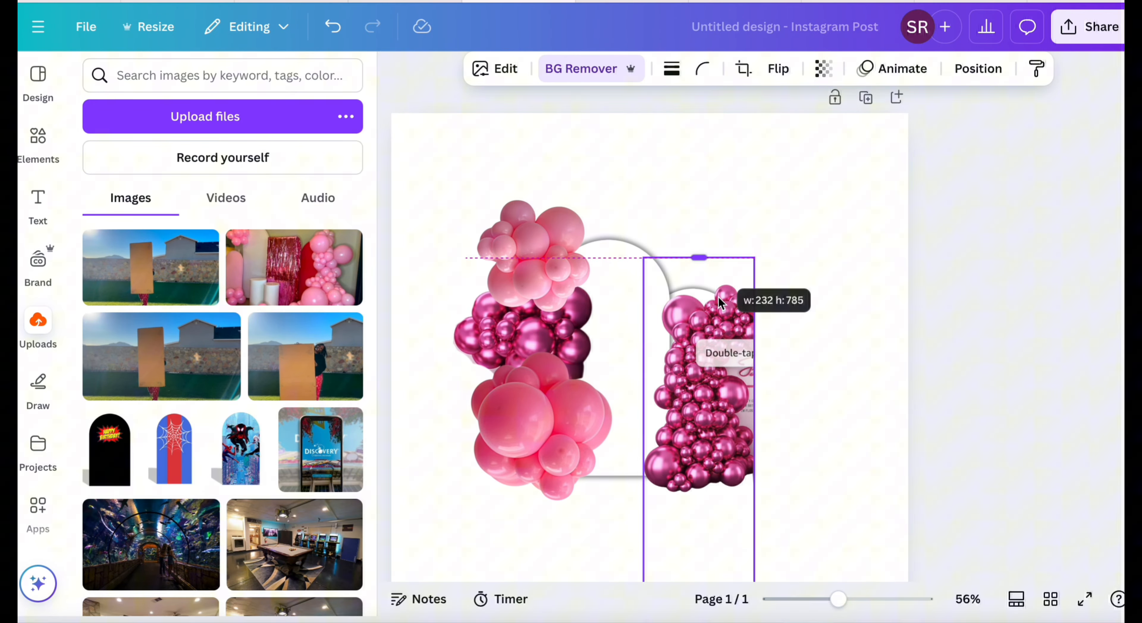
{"action": "scroll", "coordinate": [647, 310], "scroll_direction": "down", "scroll_amount": 3}
{"action": "left_click", "coordinate": [586, 70]}
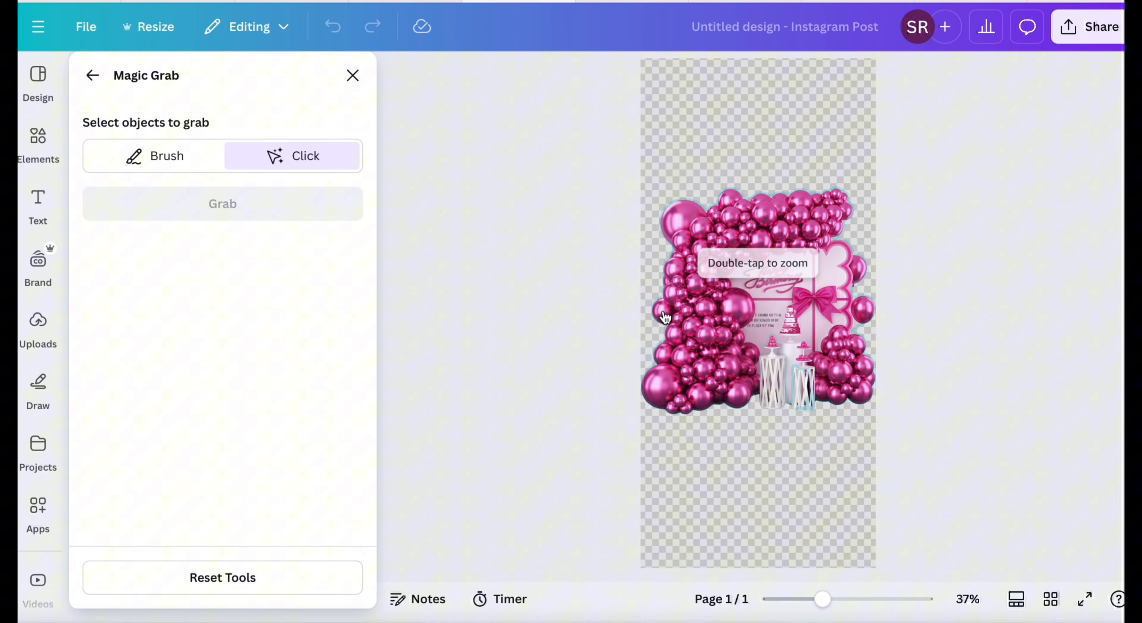
{"action": "left_click", "coordinate": [288, 198]}
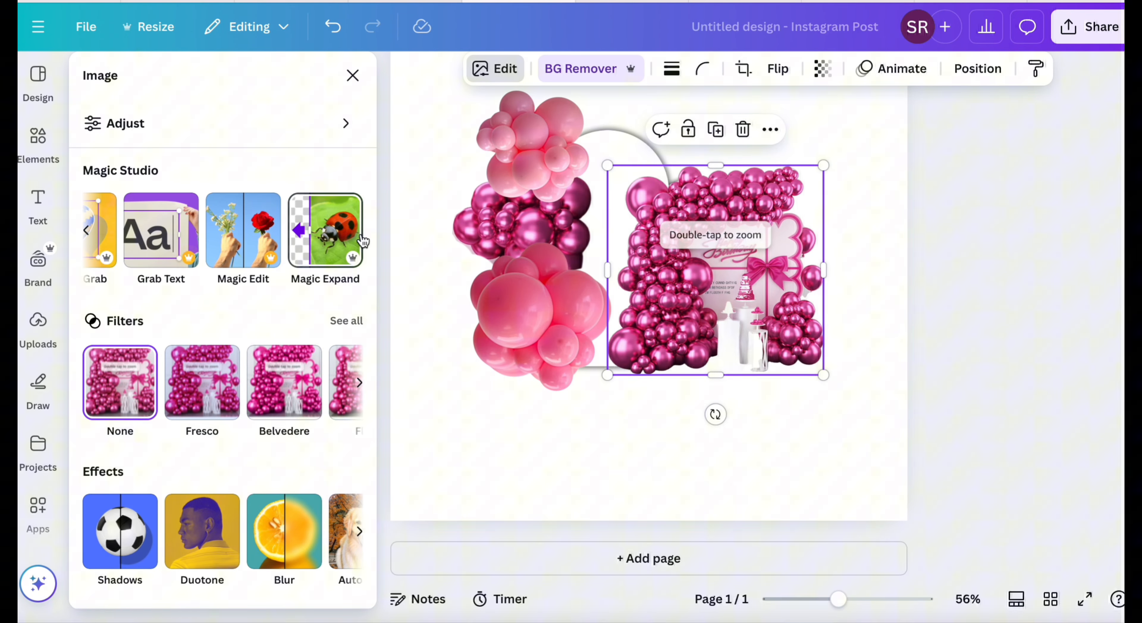
{"action": "left_click", "coordinate": [172, 238]}
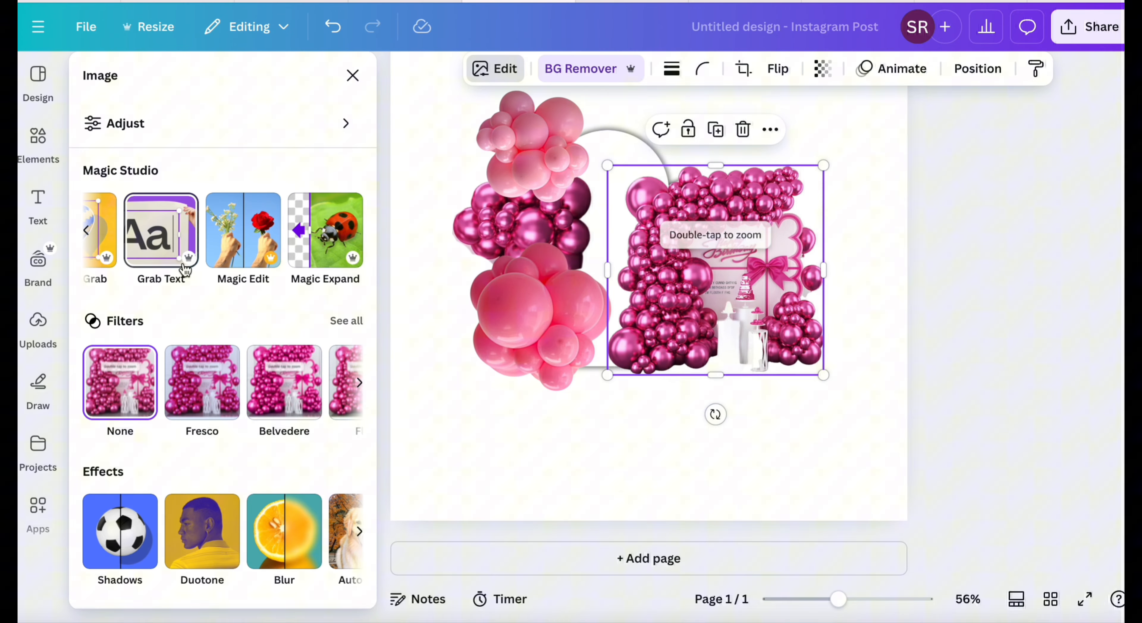
Grab the magenta backdrop's lower left balloons as a separate cutout using Magic Grab with a smaller brush.
{"action": "left_click", "coordinate": [274, 228]}
{"action": "left_click", "coordinate": [169, 155]}
{"action": "left_click_drag", "start_coordinate": [173, 222], "coordinate": [134, 221]}
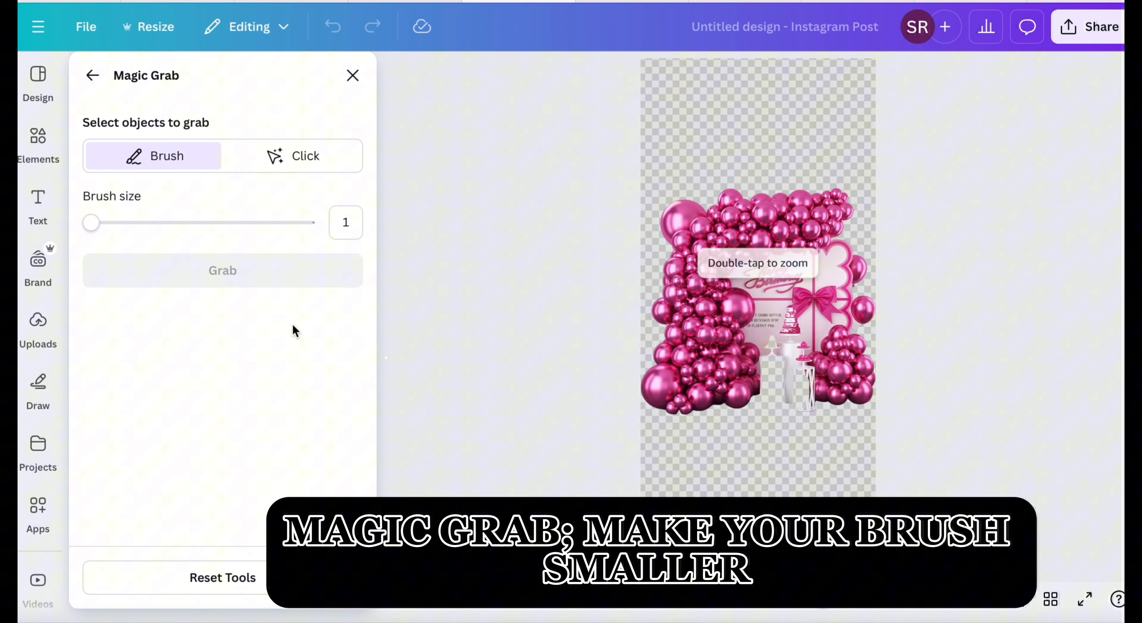
{"action": "left_click_drag", "start_coordinate": [102, 233], "coordinate": [100, 234]}
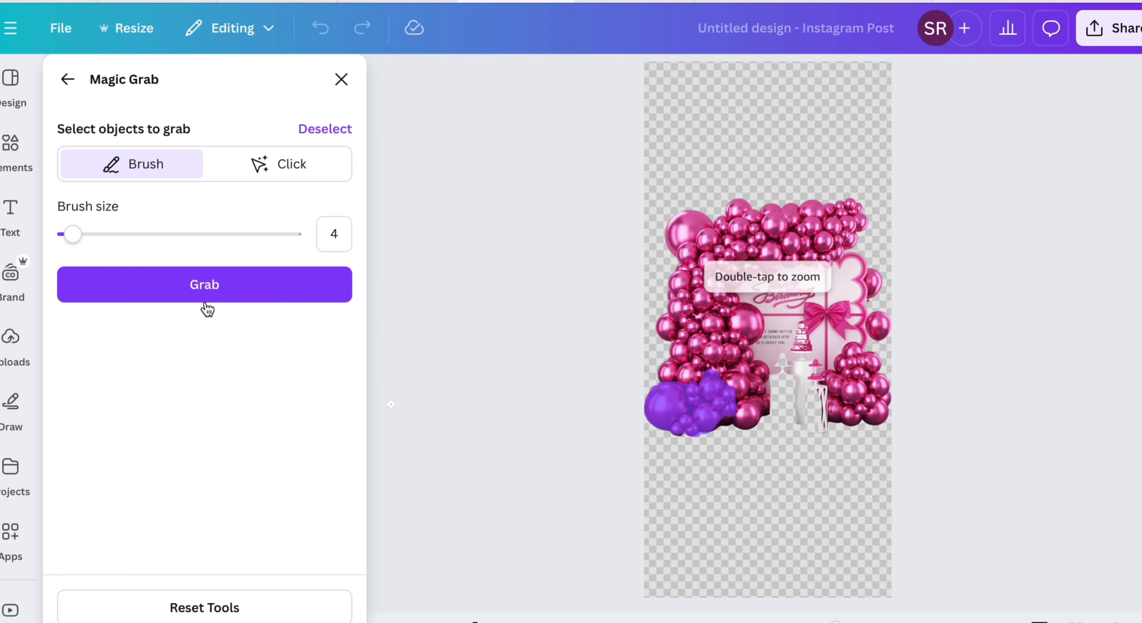
{"action": "left_click", "coordinate": [204, 295]}
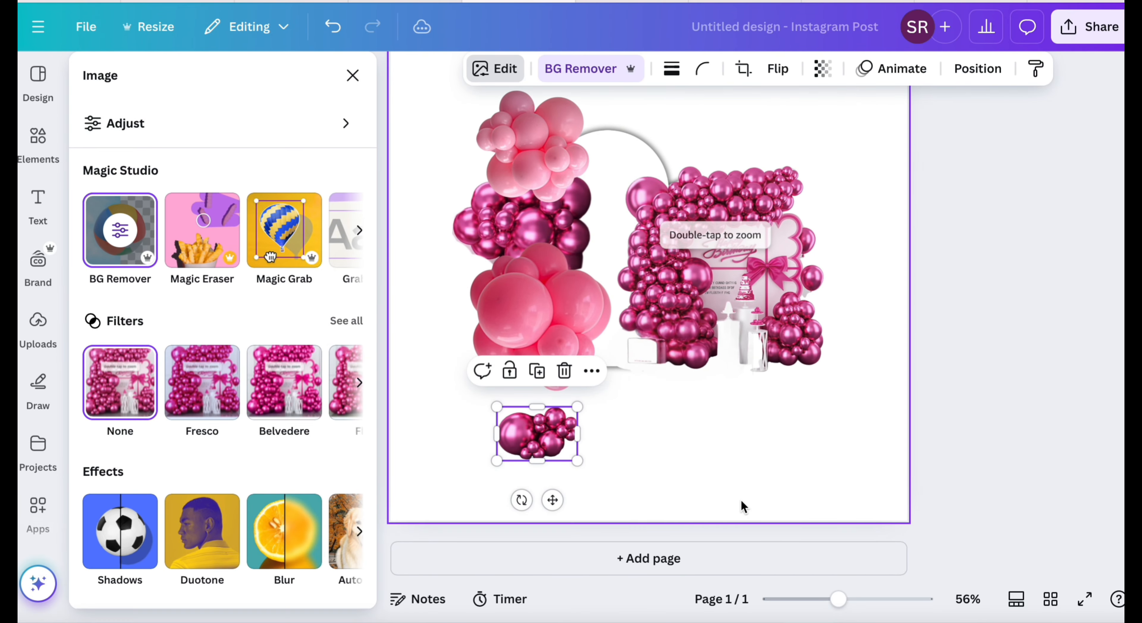
Delete the leftover magenta backdrop and the old magenta cluster, and move the light pink cluster away from the arches.
{"action": "left_click", "coordinate": [743, 506]}
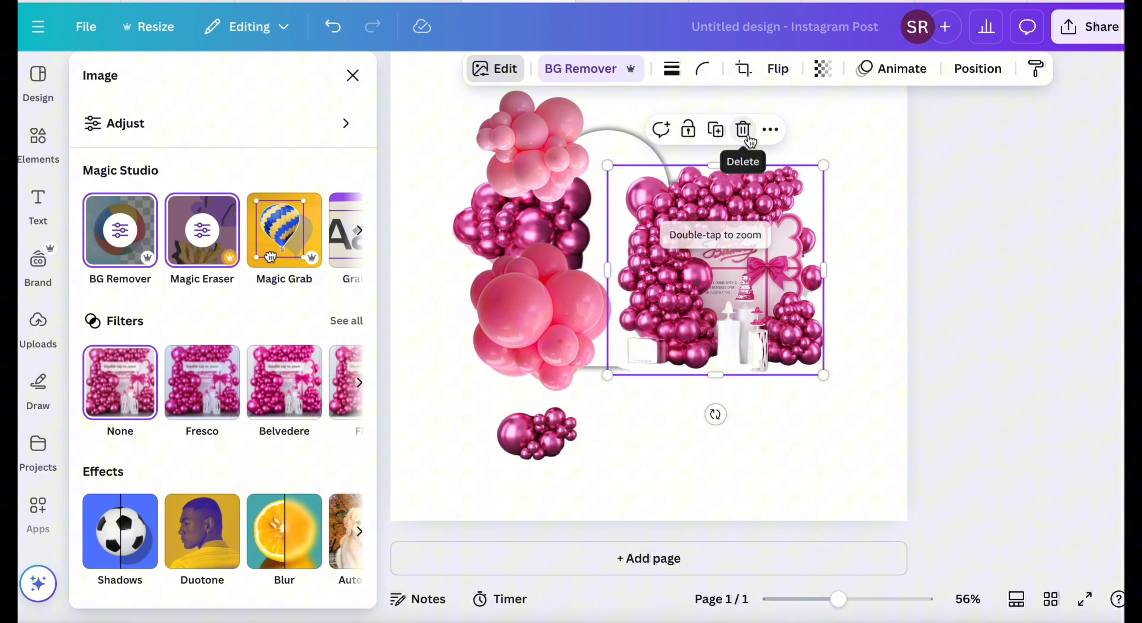
{"action": "left_click", "coordinate": [741, 128]}
{"action": "left_click", "coordinate": [555, 260]}
{"action": "left_click", "coordinate": [568, 136]}
{"action": "left_click_drag", "start_coordinate": [538, 165], "coordinate": [795, 165]}
{"action": "left_click", "coordinate": [659, 317]}
{"action": "left_click", "coordinate": [727, 231]}
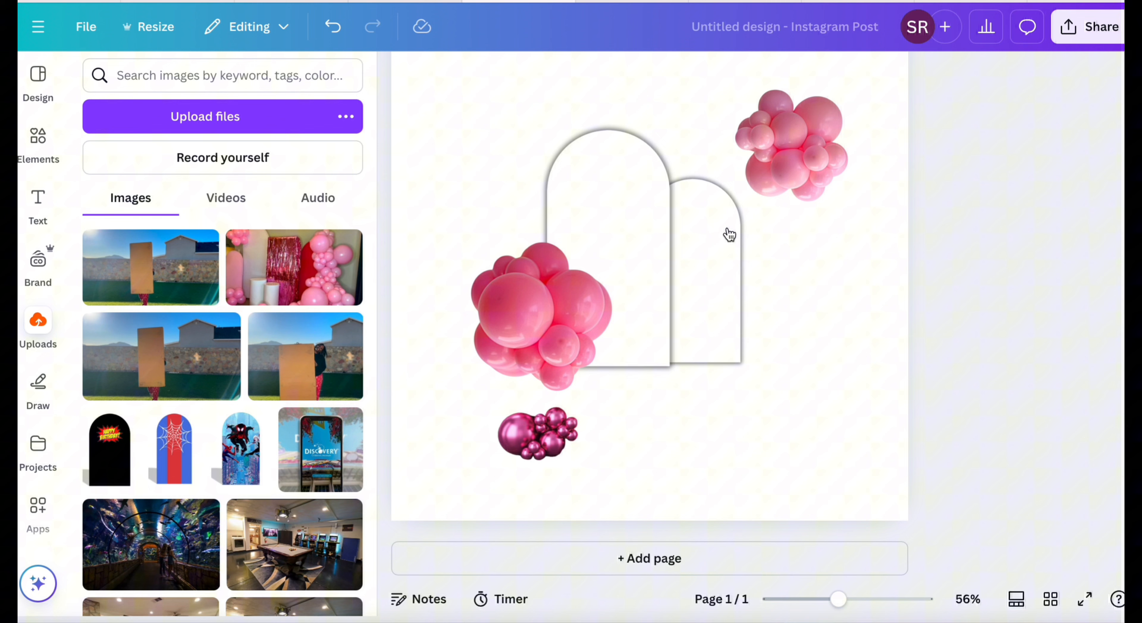
Shrink the darker pink cluster and overlap it with a tilted copy at the tall arch's lower left.
{"action": "left_click", "coordinate": [569, 324]}
{"action": "left_click_drag", "start_coordinate": [631, 430], "coordinate": [554, 369]}
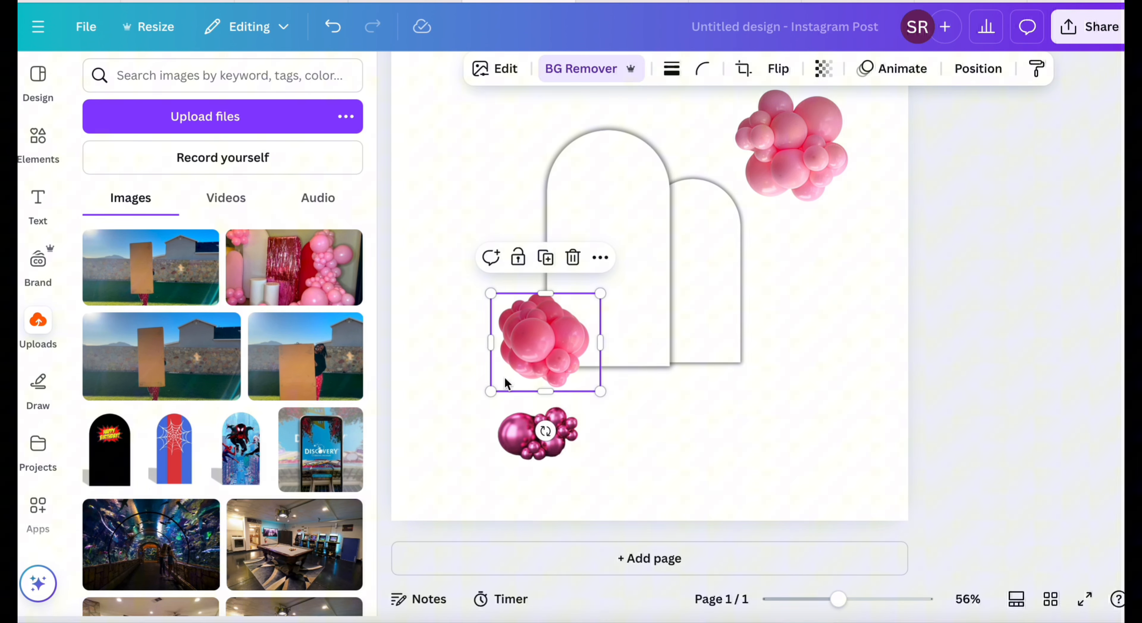
{"action": "left_click_drag", "start_coordinate": [491, 391], "coordinate": [460, 395]}
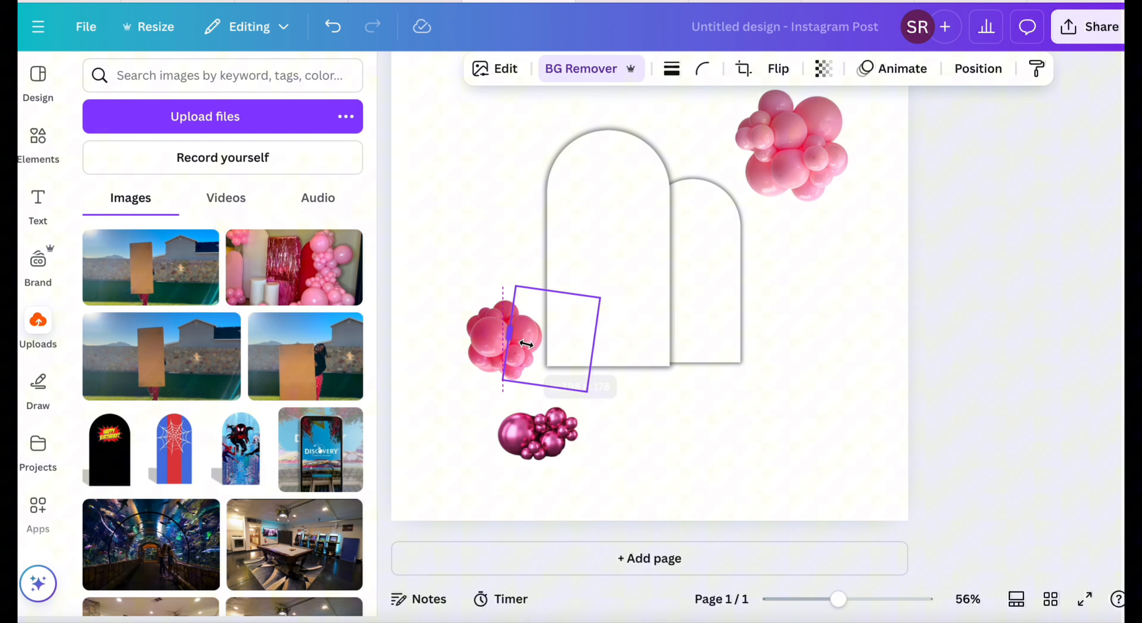
{"action": "left_click_drag", "start_coordinate": [526, 344], "coordinate": [497, 348]}
Stack two magenta clusters above the darker pink balloons, rotating one to 118° and sending the magenta balloons behind the pink.
{"action": "left_click", "coordinate": [673, 421]}
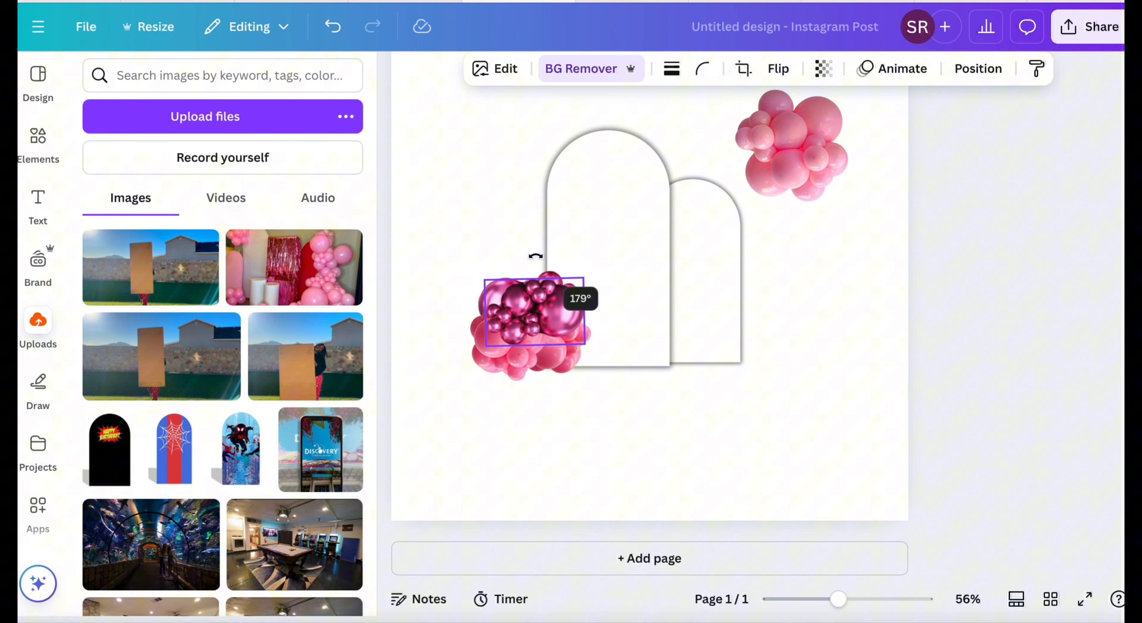
{"action": "left_click", "coordinate": [977, 68]}
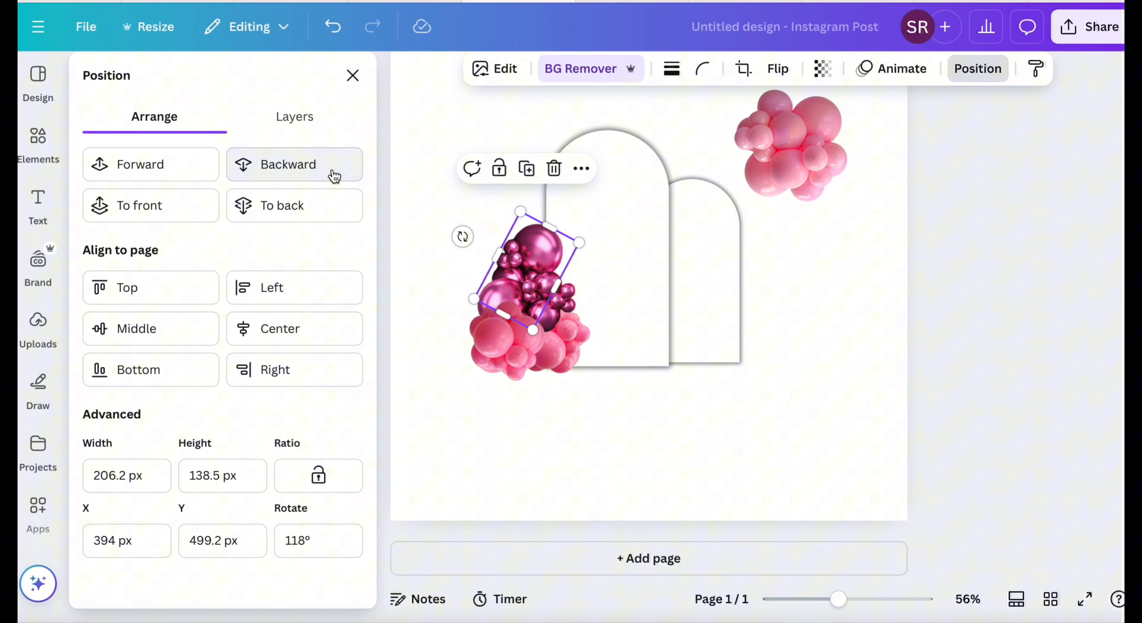
{"action": "left_click", "coordinate": [649, 413]}
Shrink the light pink cluster, place it above the magenta balloons beside the tall arch, and send it backward.
{"action": "scroll", "coordinate": [732, 406], "scroll_direction": "up", "scroll_amount": 2}
{"action": "left_click", "coordinate": [821, 275]}
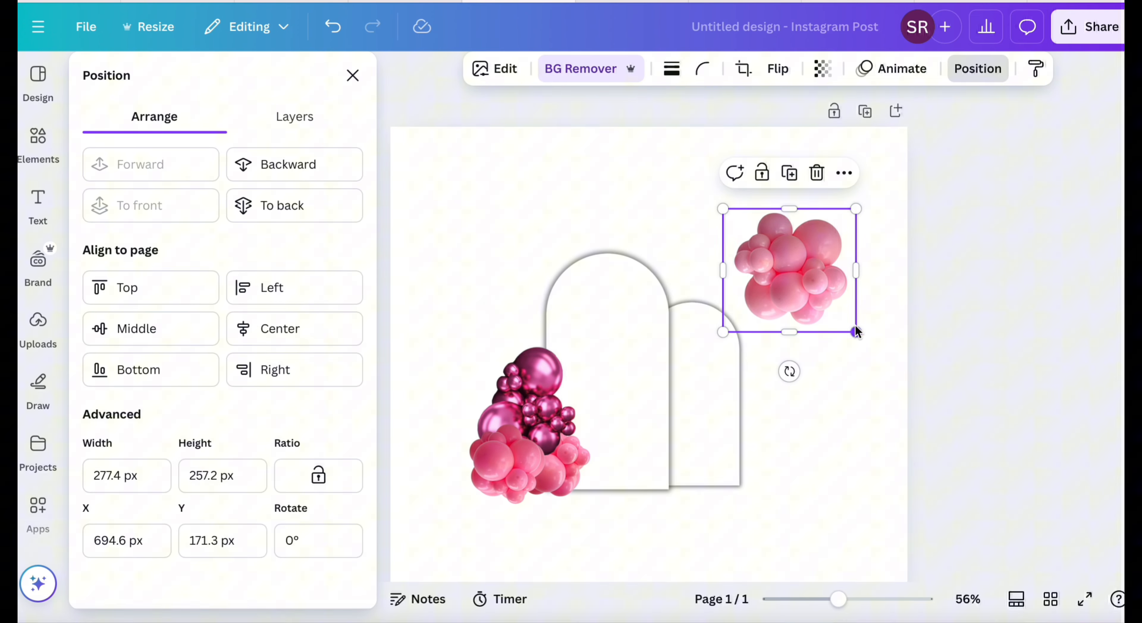
{"action": "left_click_drag", "start_coordinate": [856, 332], "coordinate": [825, 302]}
{"action": "left_click_drag", "start_coordinate": [821, 215], "coordinate": [576, 249]}
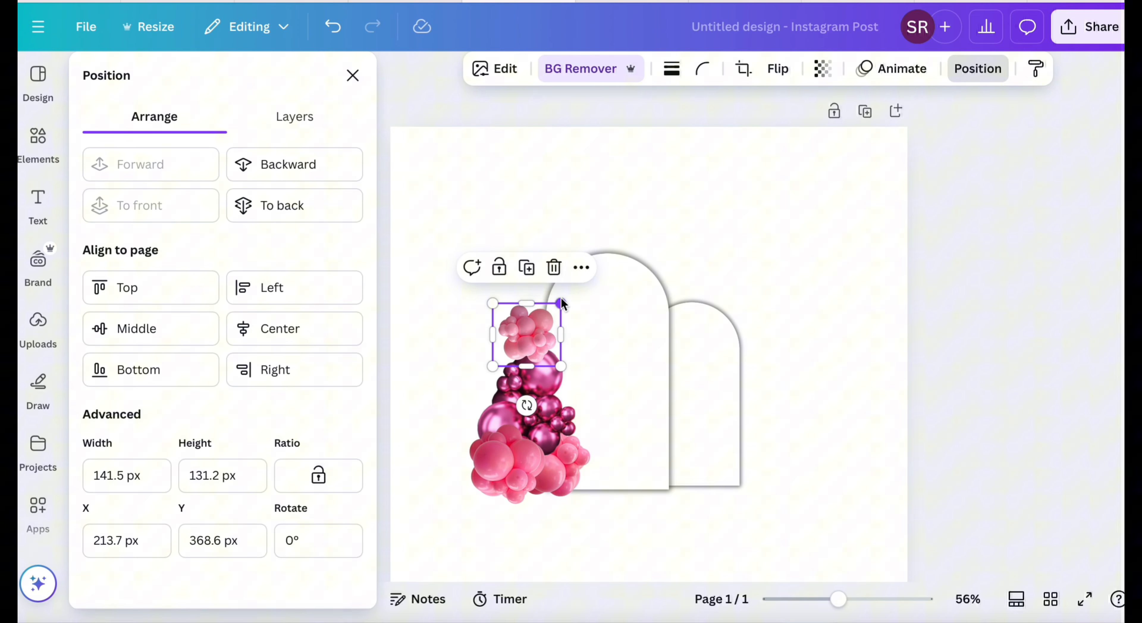
{"action": "left_click_drag", "start_coordinate": [562, 304], "coordinate": [570, 296]}
{"action": "left_click", "coordinate": [310, 164]}
{"action": "left_click", "coordinate": [184, 177]}
{"action": "left_click_drag", "start_coordinate": [529, 336], "coordinate": [548, 341]}
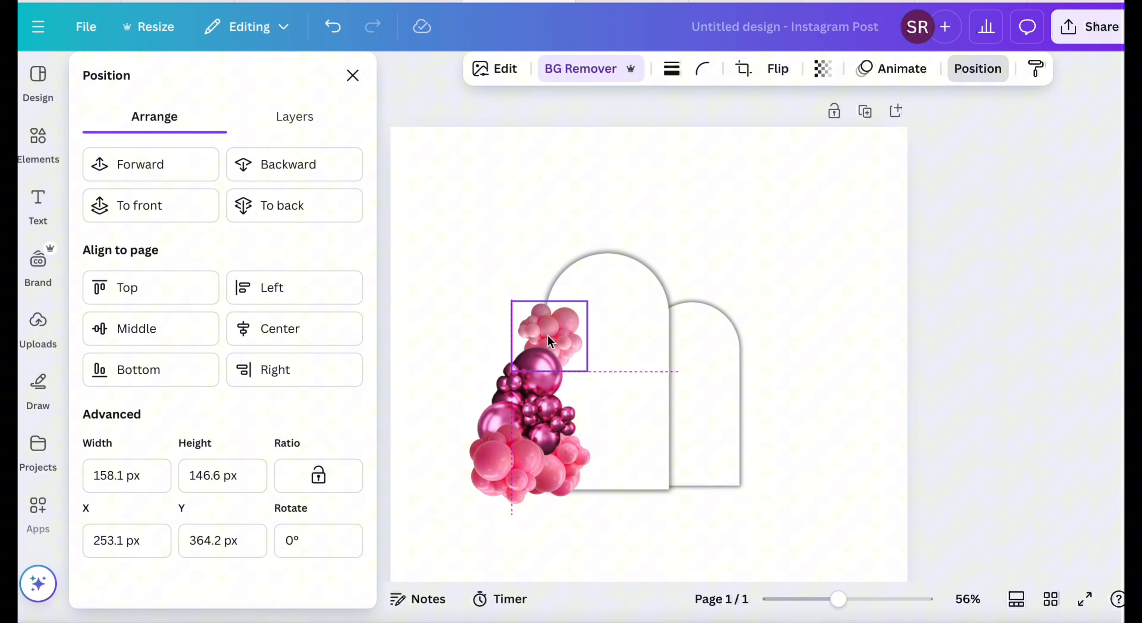
Arrange two small light pink clusters along the tall arch's upper left curve, rotating the lower one to -68°.
{"action": "mouse_move", "coordinate": [617, 299]}
{"action": "left_mouse_down"}
{"action": "mouse_move", "coordinate": [607, 291]}
{"action": "mouse_move", "coordinate": [597, 306]}
{"action": "left_mouse_up"}
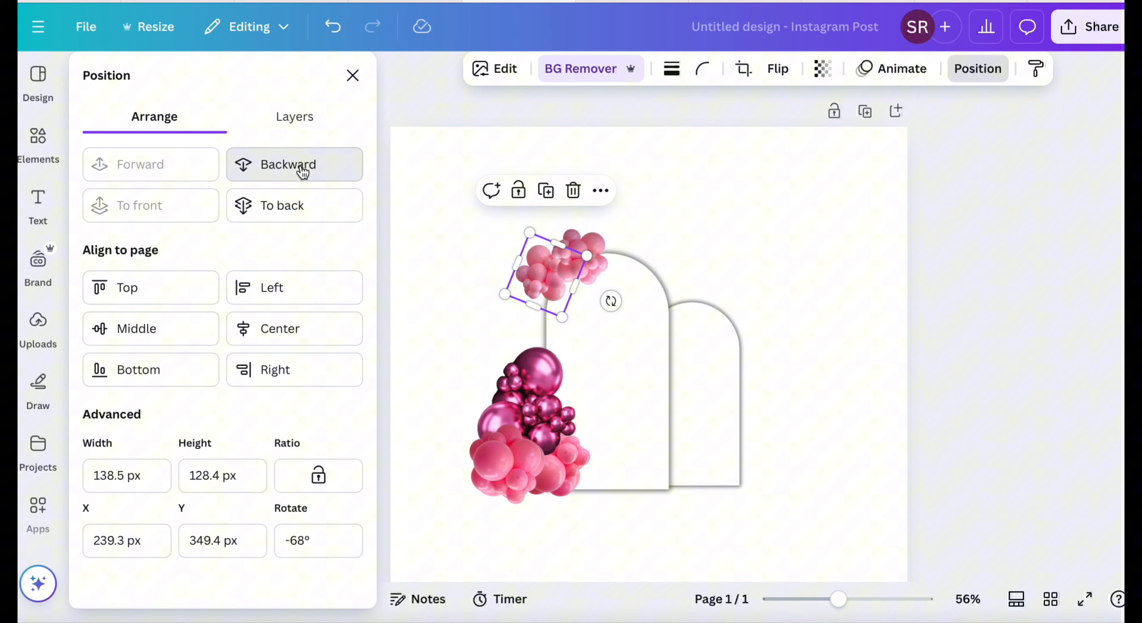
{"action": "left_click", "coordinate": [297, 170]}
{"action": "left_click", "coordinate": [203, 163]}
{"action": "left_click", "coordinate": [593, 261]}
{"action": "left_click_drag", "start_coordinate": [592, 262], "coordinate": [535, 306]}
{"action": "left_click", "coordinate": [332, 27]}
{"action": "left_click", "coordinate": [823, 216]}
Move the rotated magenta cluster up to meet the light pink balloons and bring it in front of them.
{"action": "left_click", "coordinate": [547, 361]}
{"action": "left_click_drag", "start_coordinate": [547, 362], "coordinate": [546, 310]}
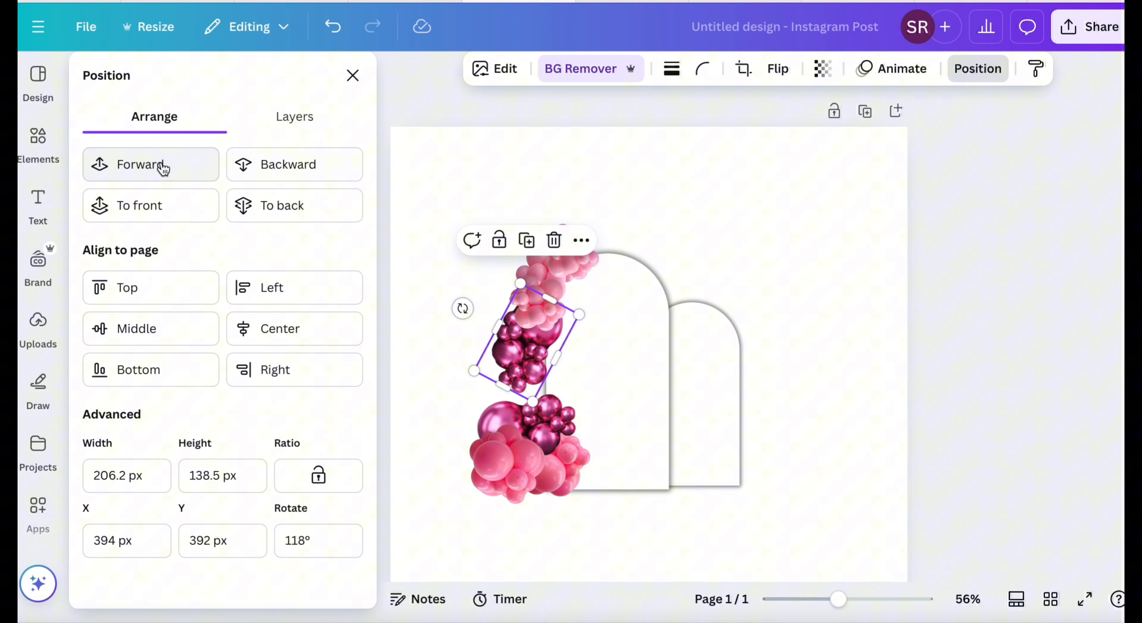
{"action": "left_click", "coordinate": [158, 168]}
{"action": "left_click", "coordinate": [733, 375]}
Close the garland's gaps by moving the lower magenta cluster up and regrouping the darker pink clusters beneath it.
{"action": "left_click_drag", "start_coordinate": [527, 428], "coordinate": [525, 395]}
{"action": "left_click_drag", "start_coordinate": [567, 476], "coordinate": [559, 449]}
{"action": "left_click_drag", "start_coordinate": [492, 482], "coordinate": [517, 492]}
{"action": "left_click", "coordinate": [782, 253]}
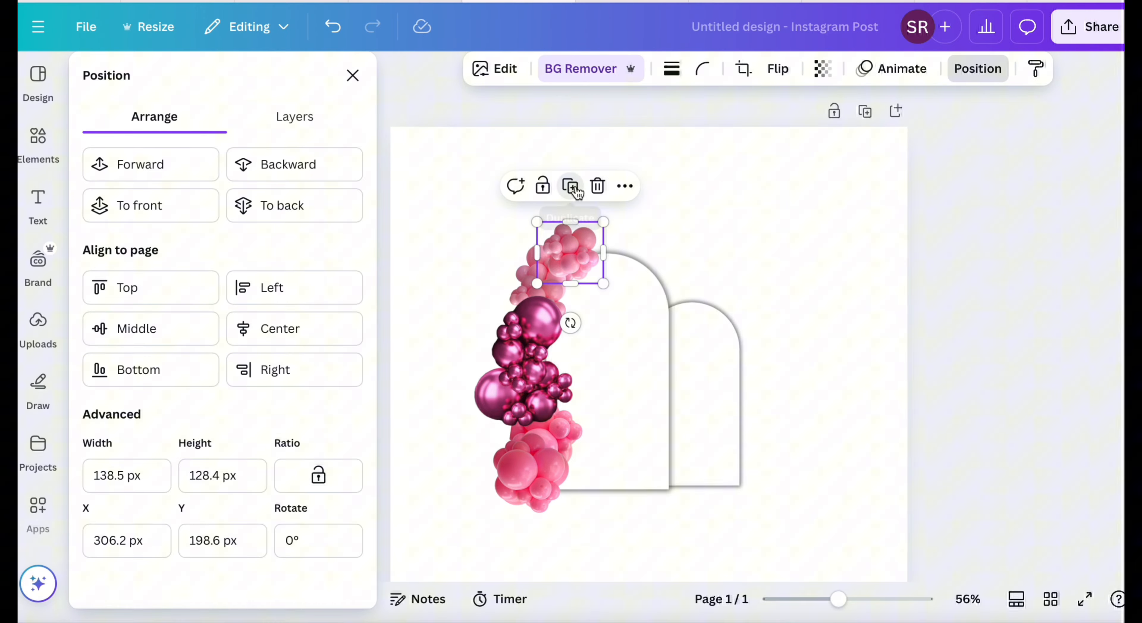
Duplicate the light pink and rotated magenta balloons onto the short arch's right edge, with magenta below light pink.
{"action": "left_click_drag", "start_coordinate": [595, 275], "coordinate": [749, 362]}
{"action": "left_click_drag", "start_coordinate": [695, 313], "coordinate": [713, 333]}
{"action": "left_click", "coordinate": [532, 390]}
{"action": "left_click", "coordinate": [525, 326]}
{"action": "left_click_drag", "start_coordinate": [527, 397], "coordinate": [751, 405]}
{"action": "left_click_drag", "start_coordinate": [744, 475], "coordinate": [594, 409]}
Duplicate the front darker pink cluster and place the copy at the short arch's lower right corner.
{"action": "left_click", "coordinate": [522, 489]}
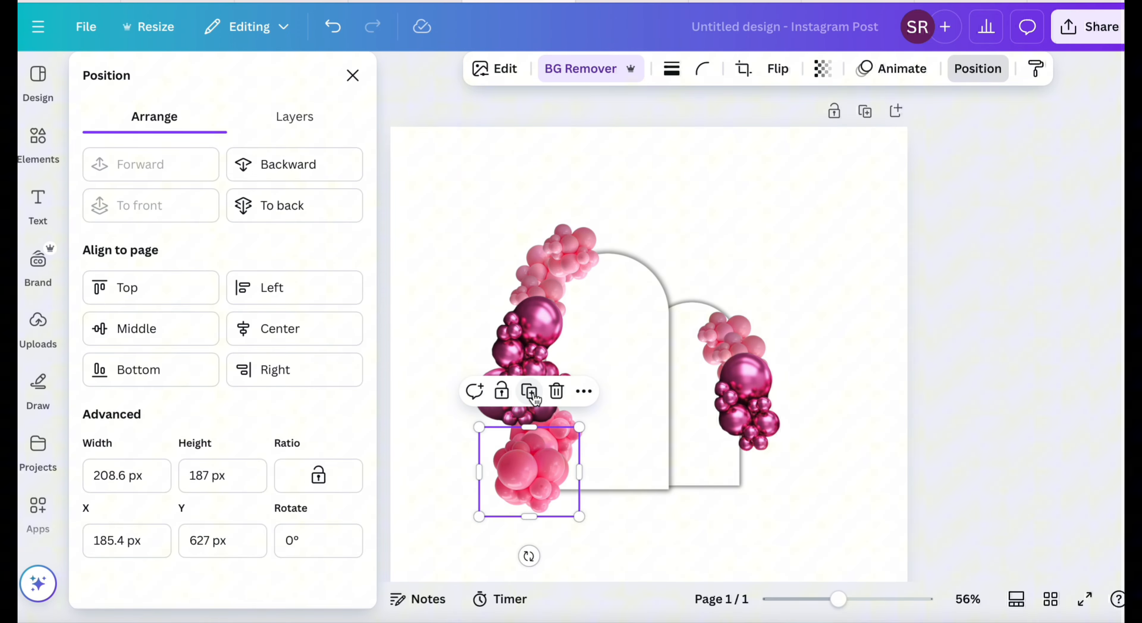
{"action": "left_click", "coordinate": [529, 392]}
{"action": "left_click_drag", "start_coordinate": [534, 495], "coordinate": [753, 471]}
{"action": "left_click", "coordinate": [835, 271]}
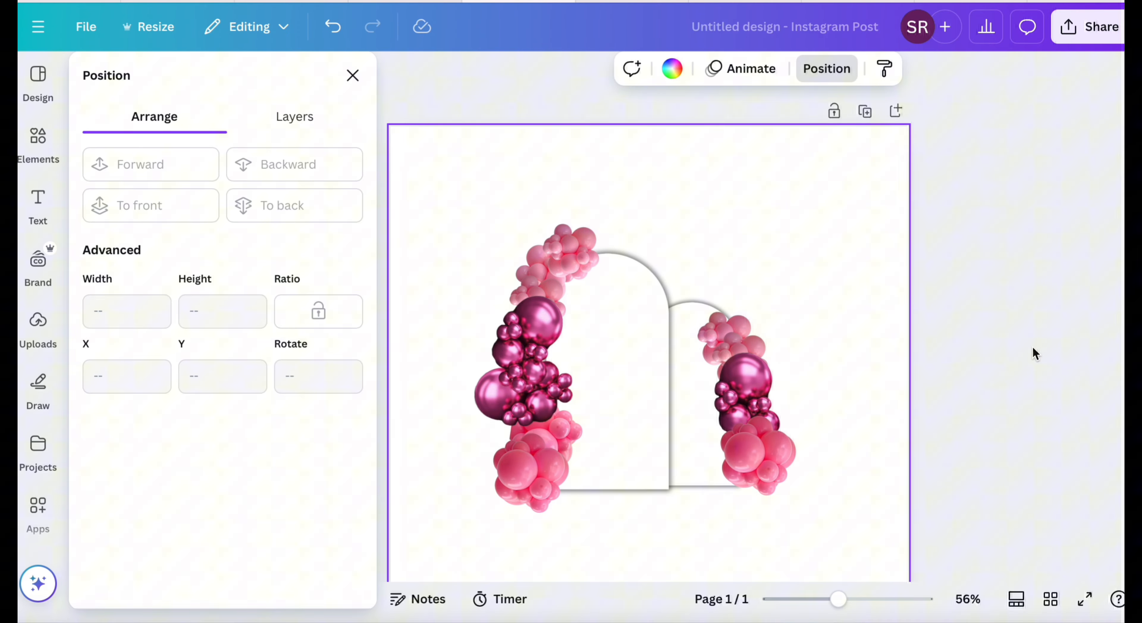
Add a text box reading "2025" on the tall arch and enlarge it to font size 46.7.
{"action": "left_click", "coordinate": [39, 202]}
{"action": "left_click", "coordinate": [179, 126]}
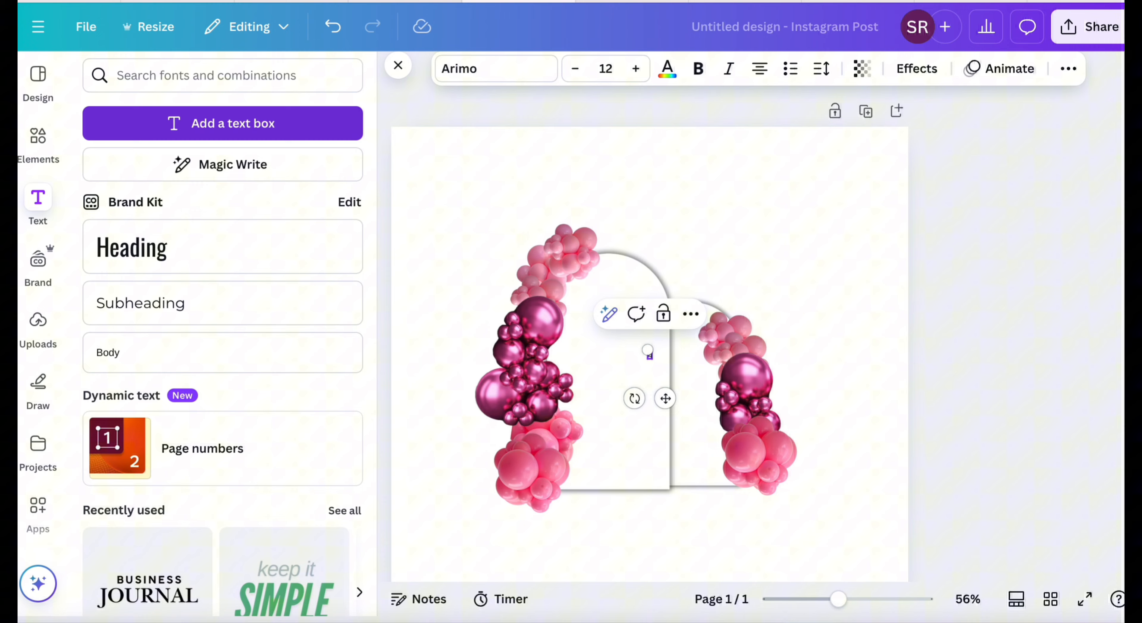
{"action": "type", "text": "2025"}
{"action": "left_click_drag", "start_coordinate": [641, 350], "coordinate": [592, 323]}
Change the "2025" text to a heavy bold sans-serif font and position it in the tall arch's upper part.
{"action": "left_click", "coordinate": [523, 71]}
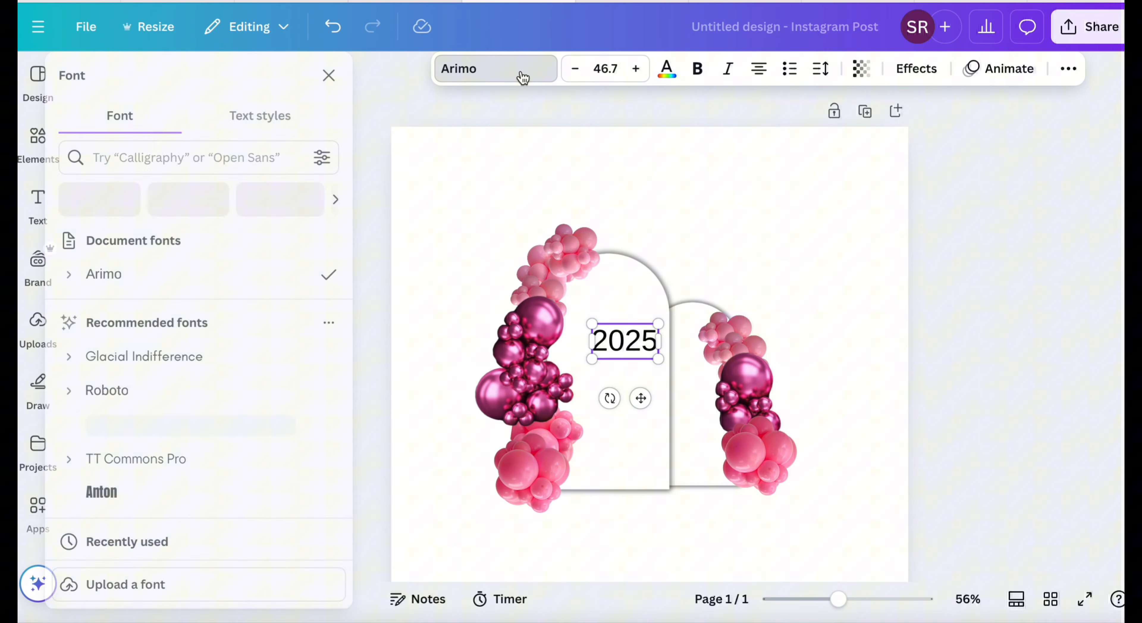
{"action": "left_click", "coordinate": [219, 357]}
{"action": "left_click_drag", "start_coordinate": [639, 397], "coordinate": [616, 382]}
{"action": "left_click", "coordinate": [731, 306]}
{"action": "left_click", "coordinate": [702, 214]}
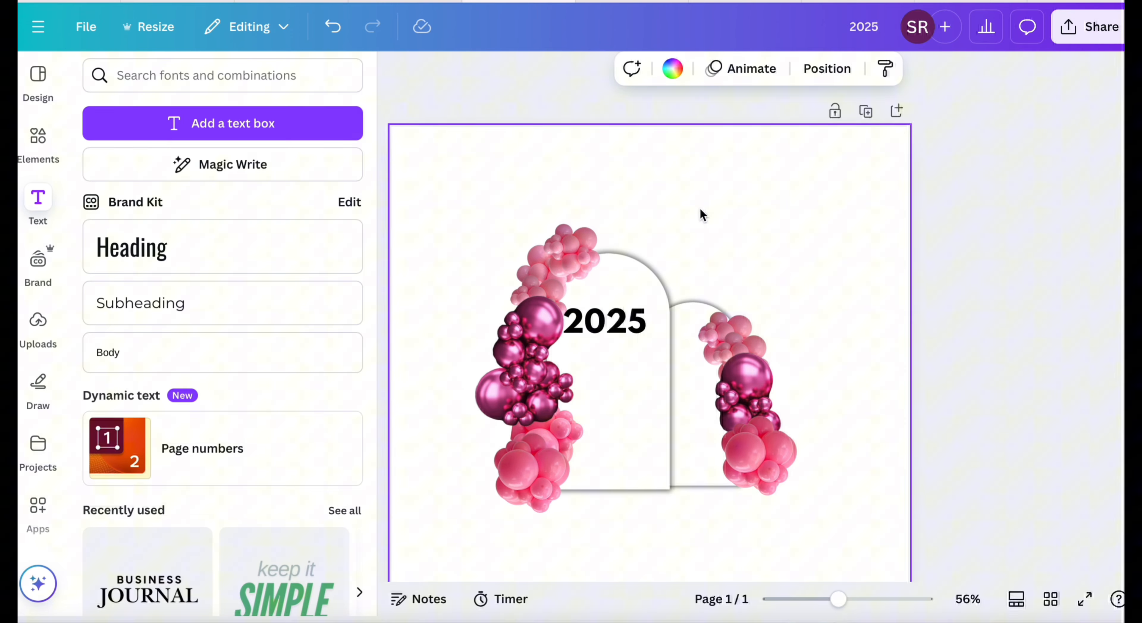
{"action": "left_click_drag", "start_coordinate": [620, 323], "coordinate": [619, 324]}
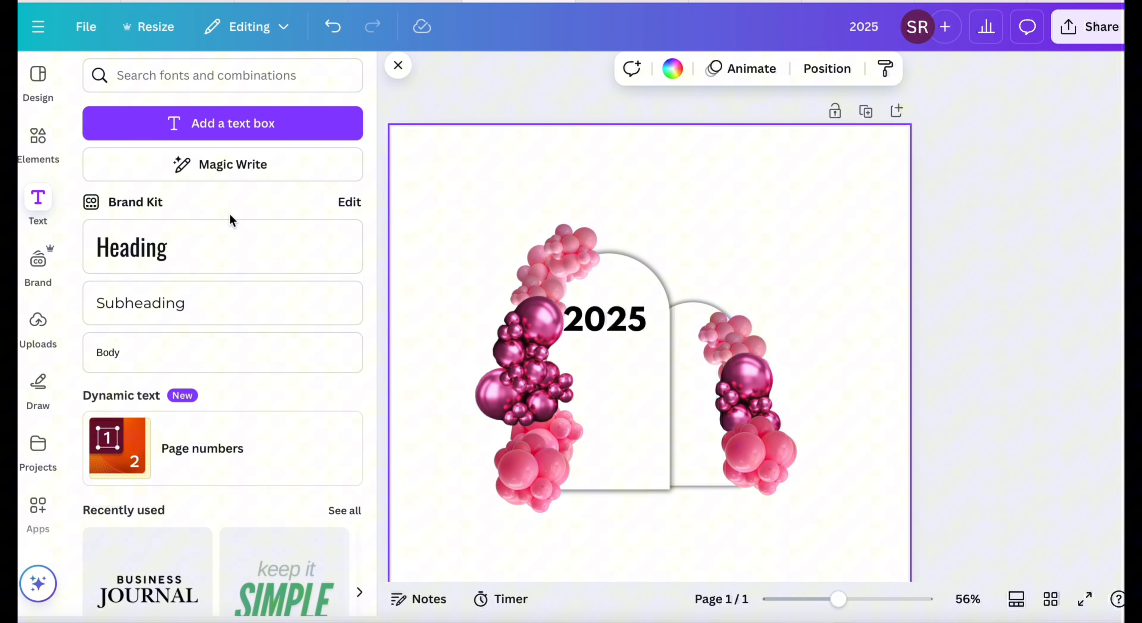
Add a subheading text reading "vision party".
{"action": "left_click", "coordinate": [178, 304]}
{"action": "type", "text": "vision pa"}
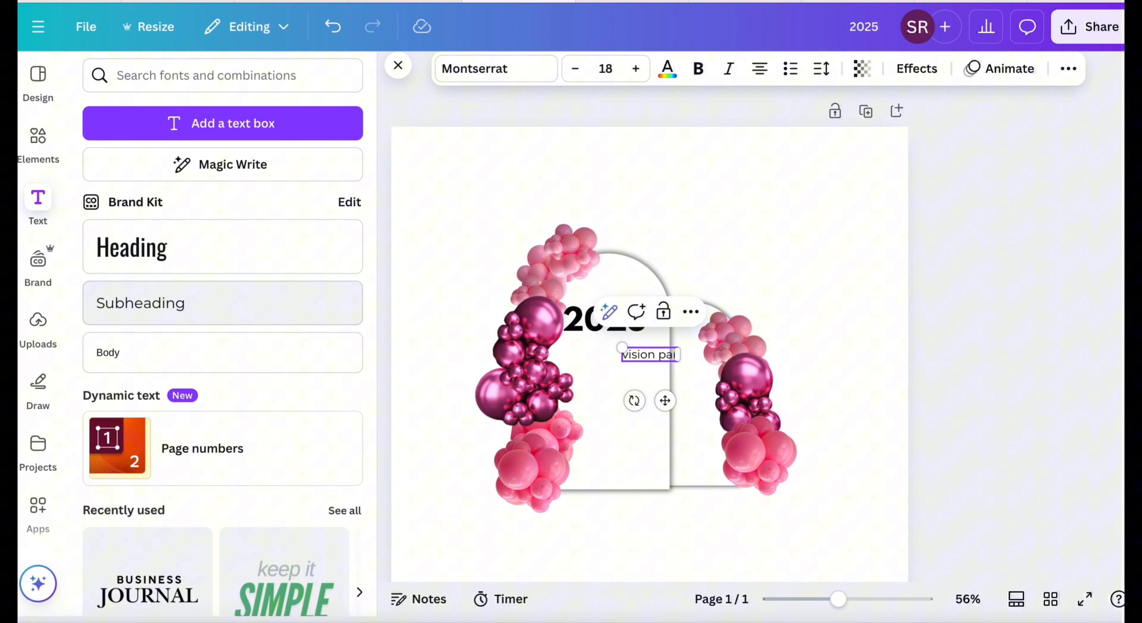
{"action": "type", "text": "rty"}
Set "vision party" in the Majesty font at size 22.3 and place it directly beneath "2025".
{"action": "left_click", "coordinate": [456, 69]}
{"action": "scroll", "coordinate": [257, 408], "scroll_direction": "down", "scroll_amount": 5}
{"action": "left_click", "coordinate": [140, 397]}
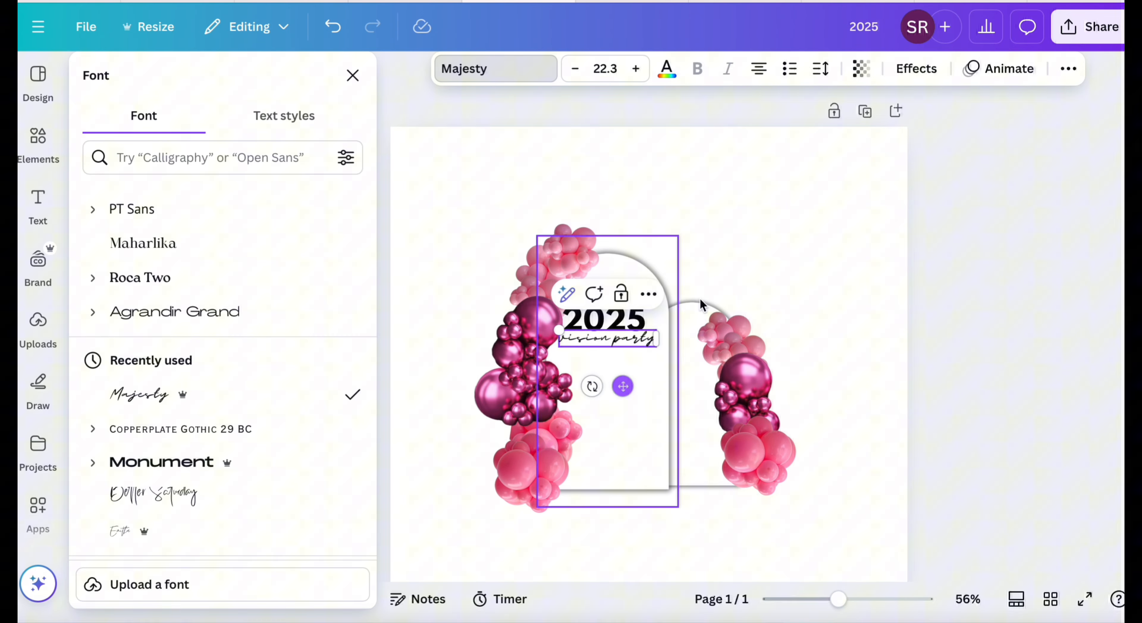
Shrink the "2025" text slightly and center it above "vision party" on the tall arch.
{"action": "left_click", "coordinate": [622, 313]}
{"action": "left_click", "coordinate": [753, 205]}
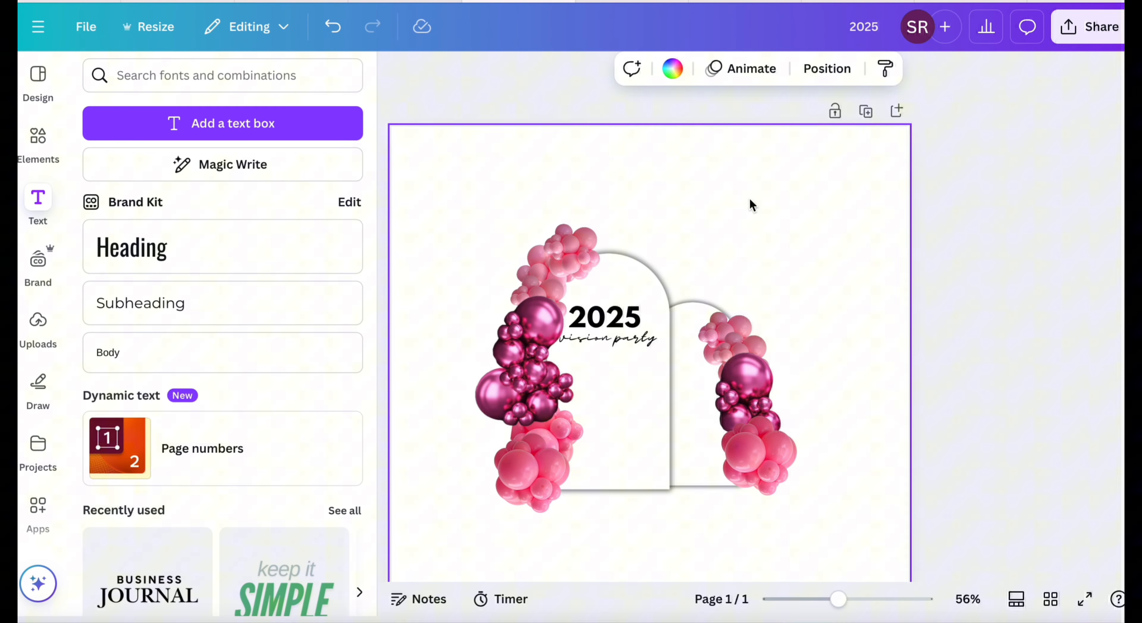
{"action": "left_click", "coordinate": [629, 339]}
{"action": "left_click", "coordinate": [861, 538]}
{"action": "mouse_move", "coordinate": [837, 599]}
{"action": "left_mouse_down"}
{"action": "mouse_move", "coordinate": [882, 598]}
{"action": "mouse_move", "coordinate": [845, 598]}
{"action": "left_mouse_up"}
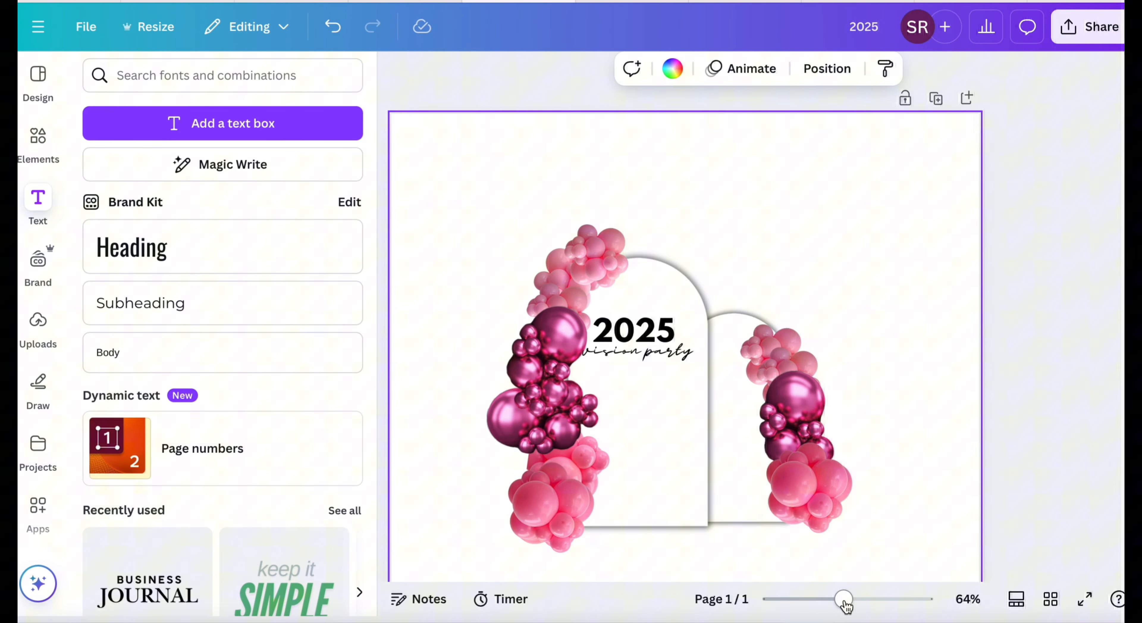
{"action": "left_click", "coordinate": [1012, 355]}
{"action": "scroll", "coordinate": [1013, 355], "scroll_direction": "down", "scroll_amount": 4}
{"action": "scroll", "coordinate": [1014, 354], "scroll_direction": "up", "scroll_amount": 2}
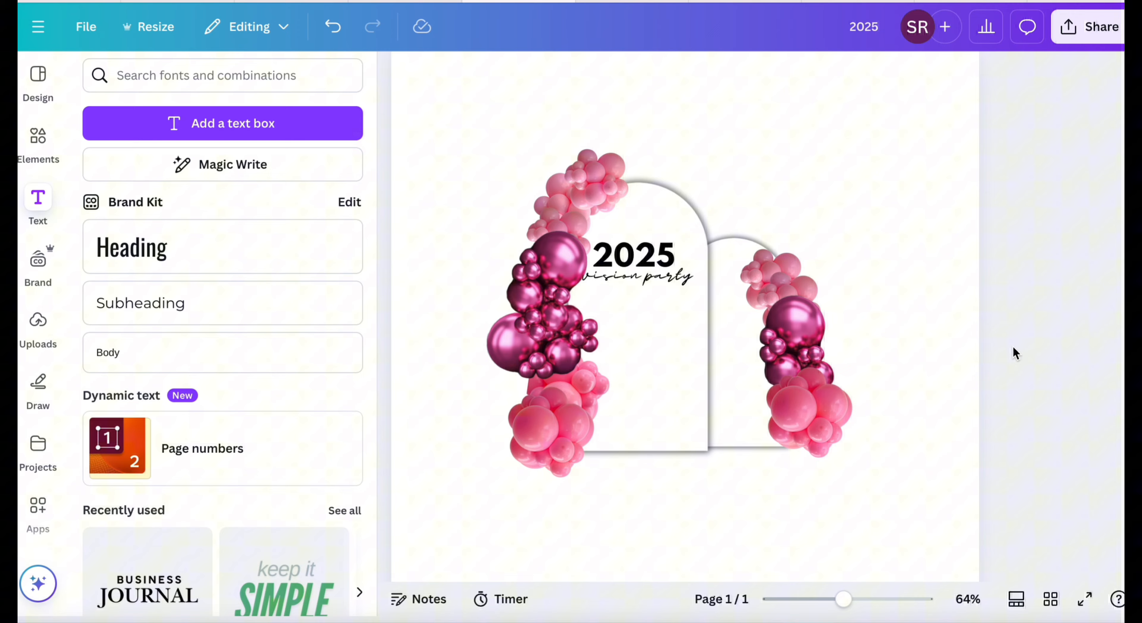
{"action": "scroll", "coordinate": [1014, 354], "scroll_direction": "up", "scroll_amount": 2}
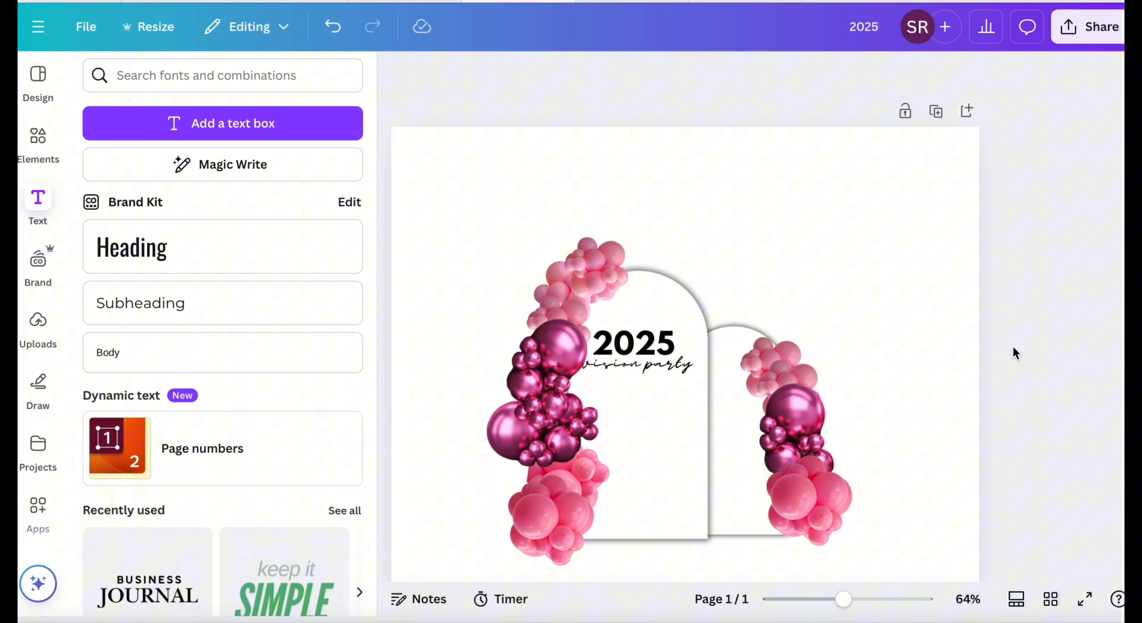
{"action": "scroll", "coordinate": [1014, 355], "scroll_direction": "down", "scroll_amount": 3}
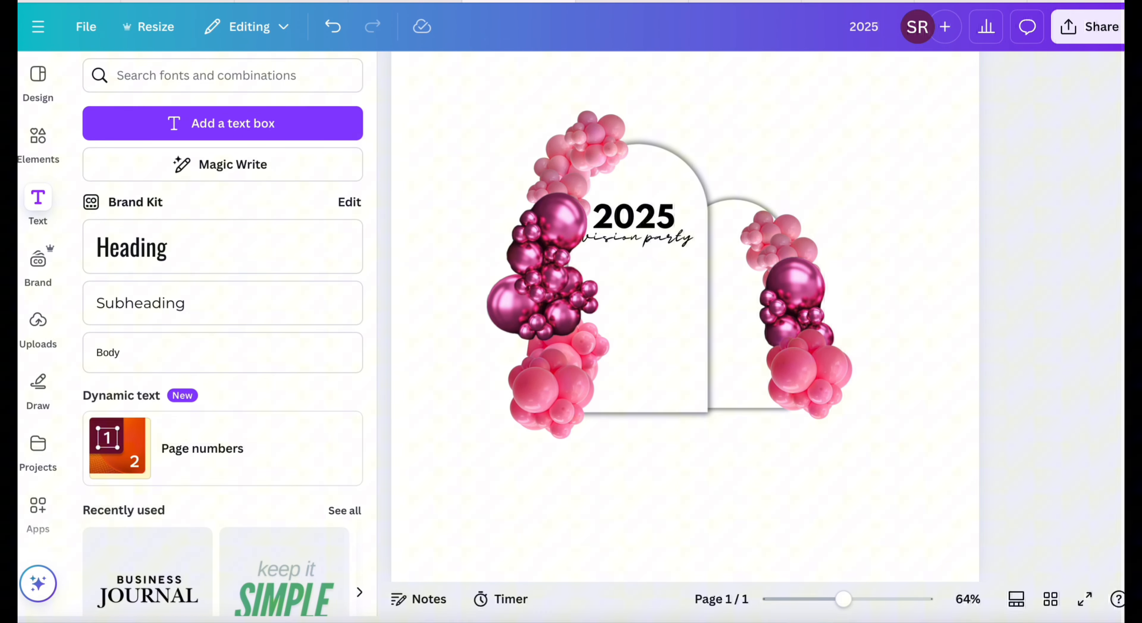